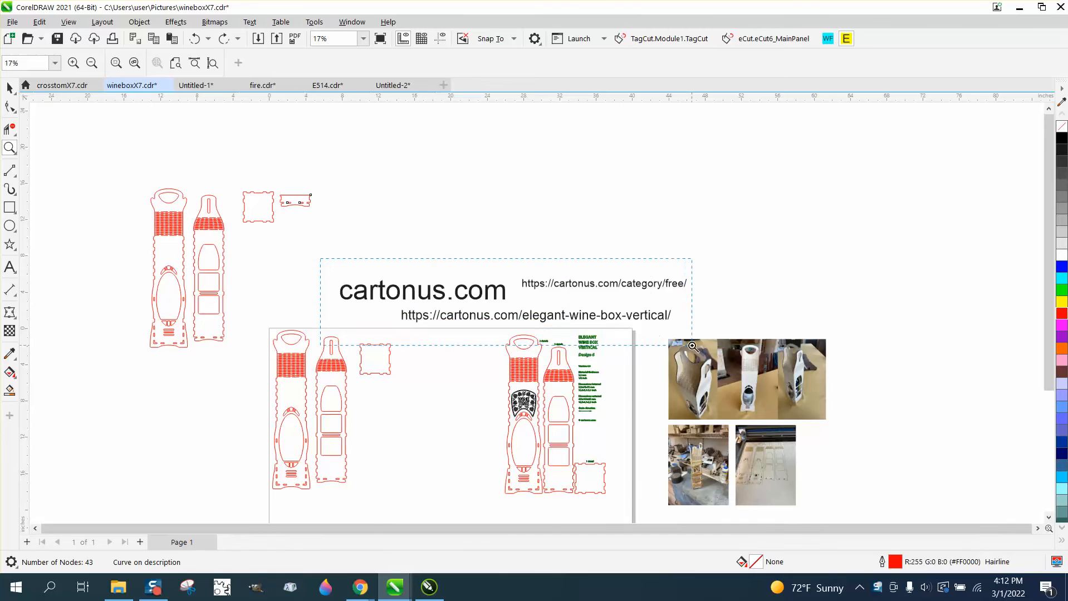
# Move the cartonus.com/category/free/ link directly above the large cartonus.com text and shift the elegant-wine-box-vertical link beneath it, roughly aligned with its start
pyautogui.scroll(-2, 473, 336)
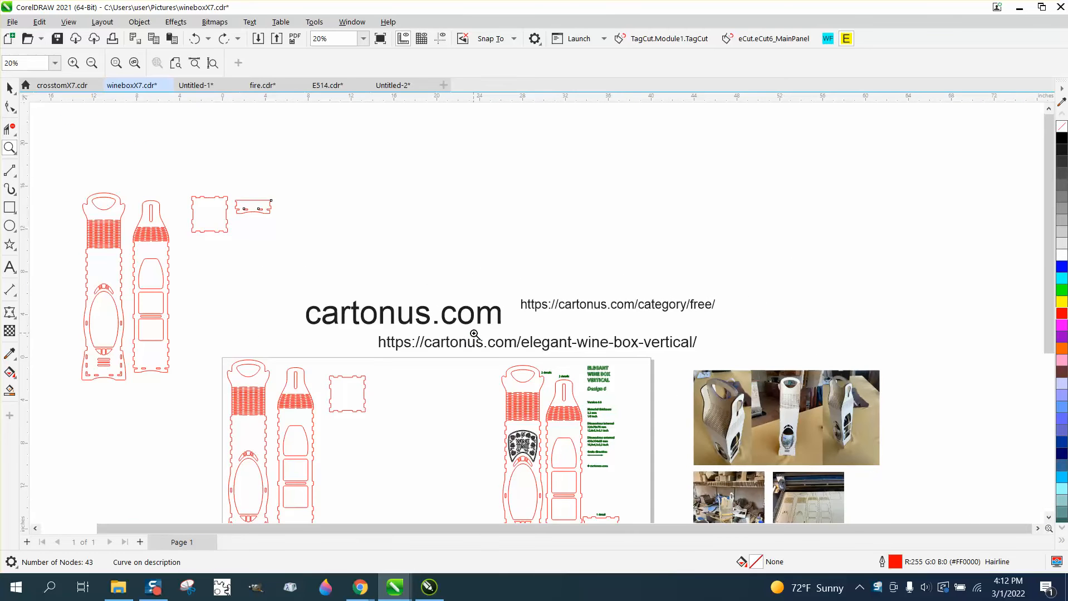
pyautogui.scroll(-1, 473, 335)
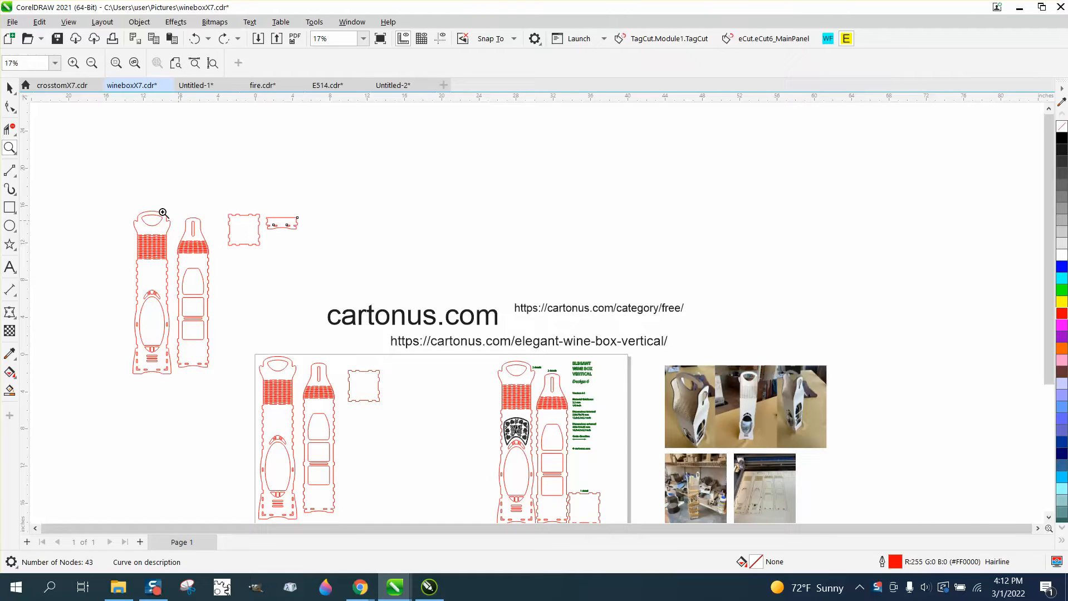
pyautogui.click(10, 87)
pyautogui.click(432, 344)
pyautogui.moveTo(431, 344); pyautogui.dragTo(379, 336)
pyautogui.click(527, 312)
pyautogui.moveTo(538, 311); pyautogui.dragTo(354, 299)
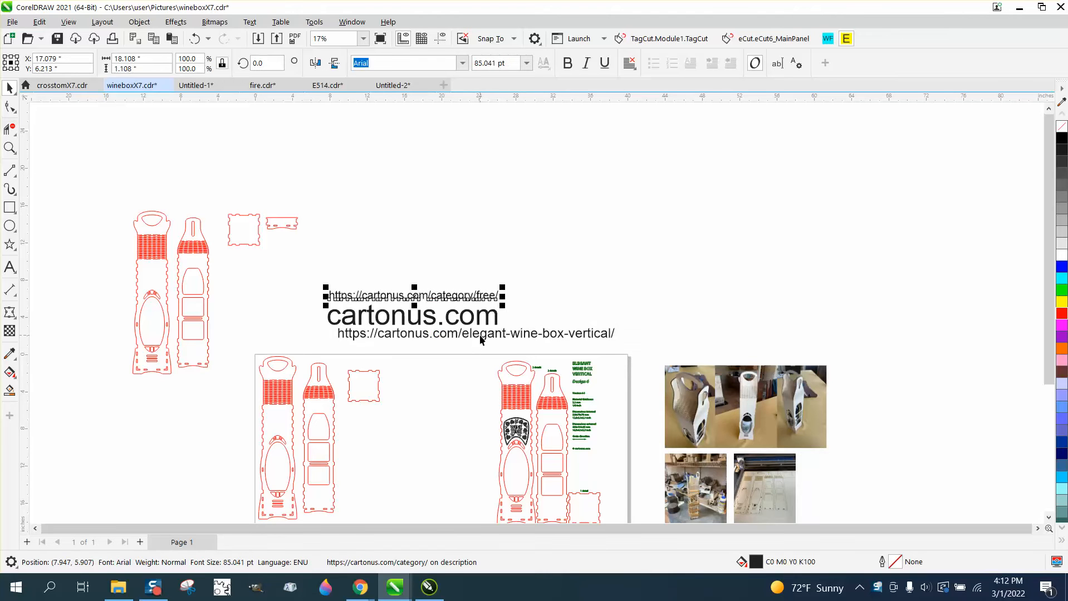
pyautogui.moveTo(477, 341); pyautogui.dragTo(471, 340)
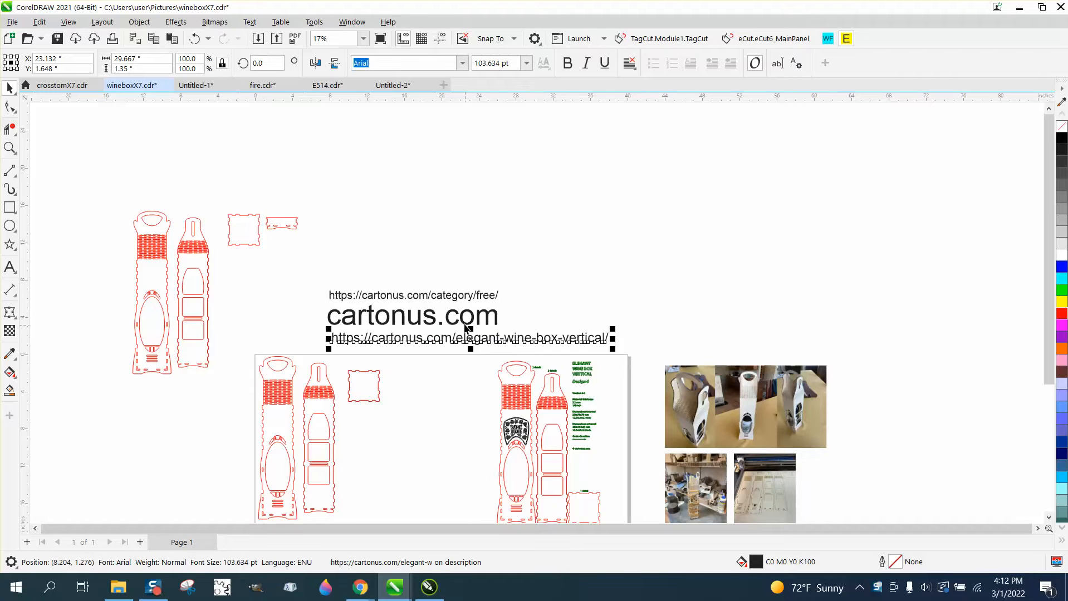
pyautogui.click(465, 324)
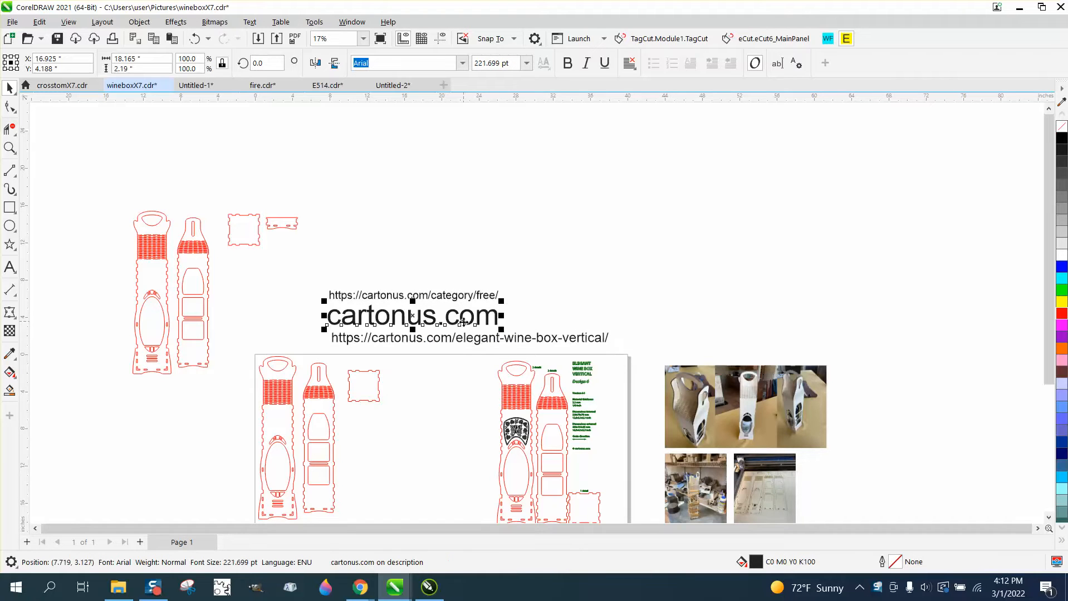
# Examine the photos of the finished wine box and of the cut parts beside the page
pyautogui.click(9, 148)
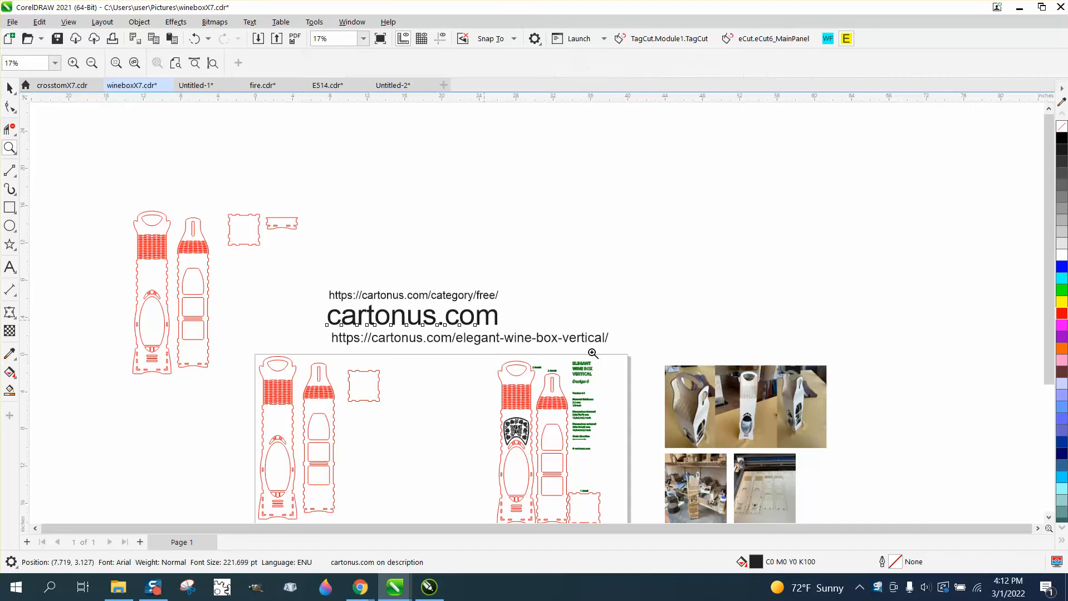
pyautogui.moveTo(663, 365); pyautogui.dragTo(830, 453)
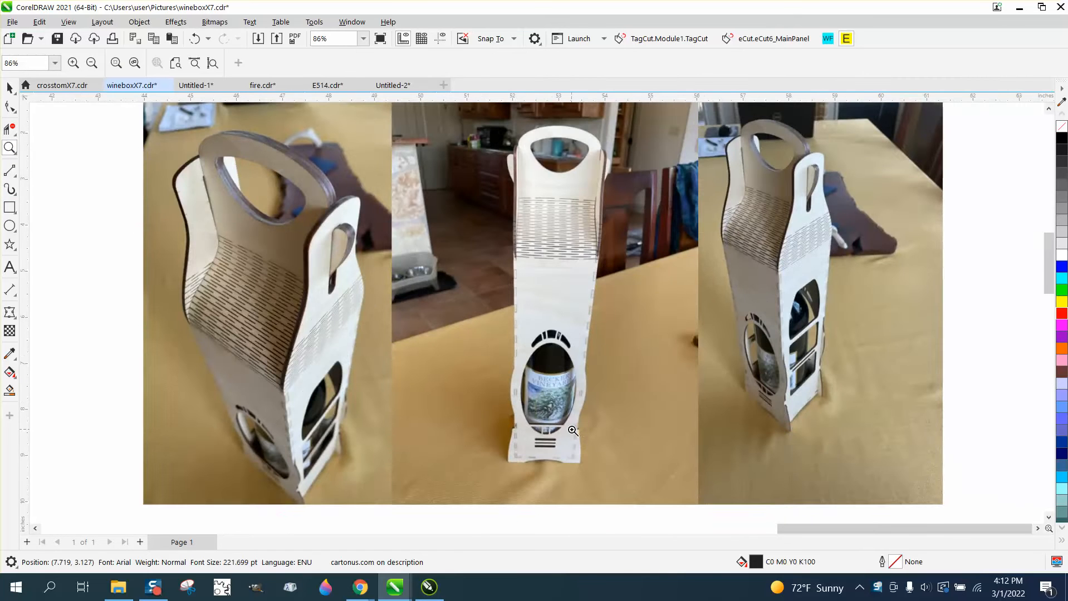
pyautogui.scroll(-5, 579, 430)
pyautogui.moveTo(539, 449); pyautogui.dragTo(618, 520)
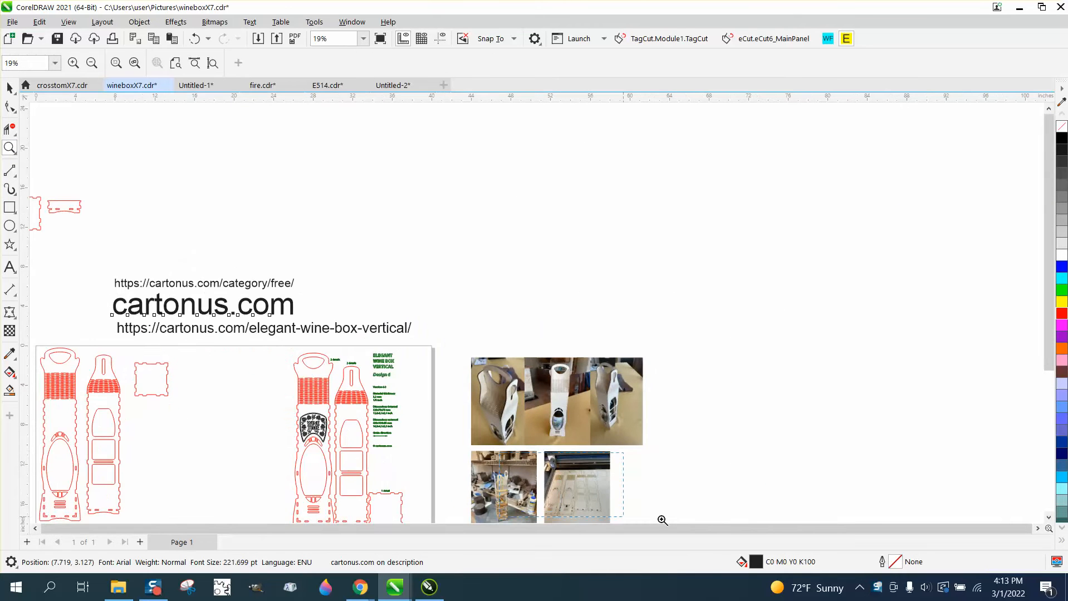
pyautogui.scroll(-6, 638, 391)
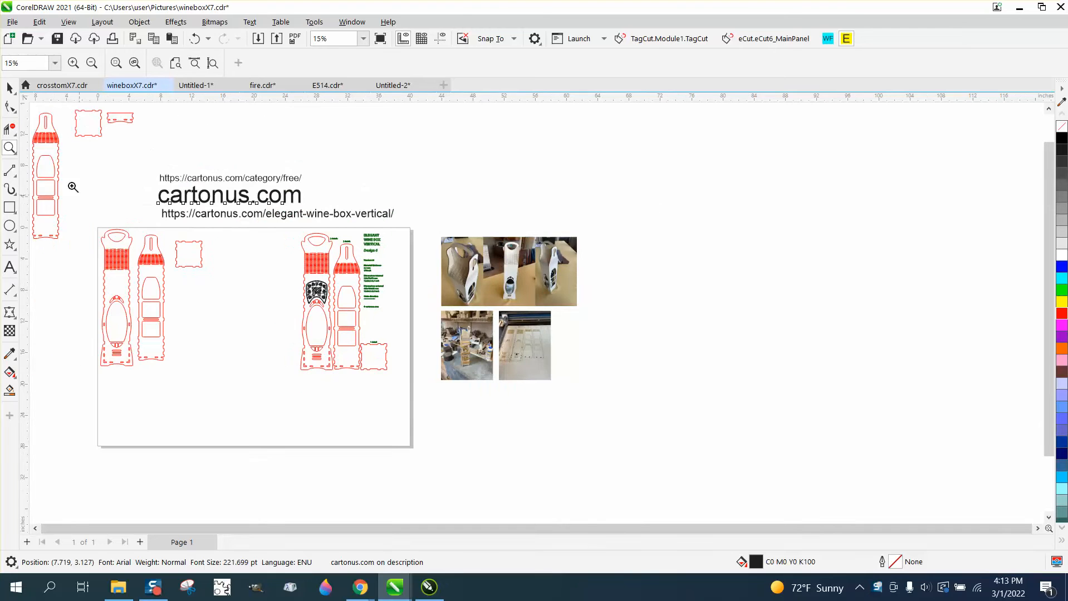
# Inspect the separate set of wine box pieces without the text and Wine Time artwork up close
pyautogui.click(10, 87)
pyautogui.press('space')
pyautogui.moveTo(86, 212); pyautogui.dragTo(118, 295)
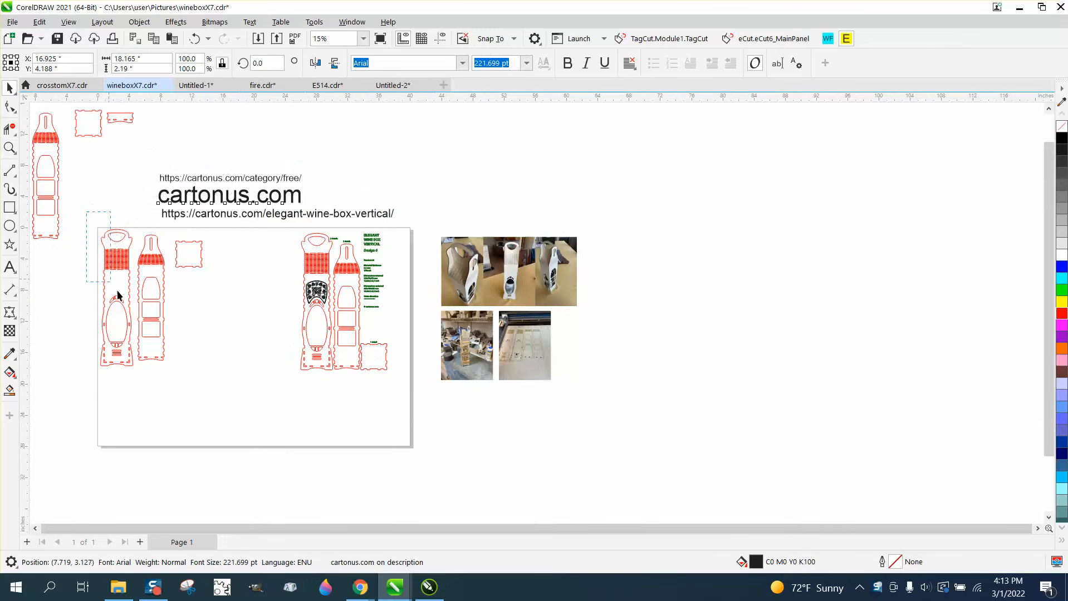
pyautogui.moveTo(313, 388); pyautogui.dragTo(313, 388)
pyautogui.click(9, 147)
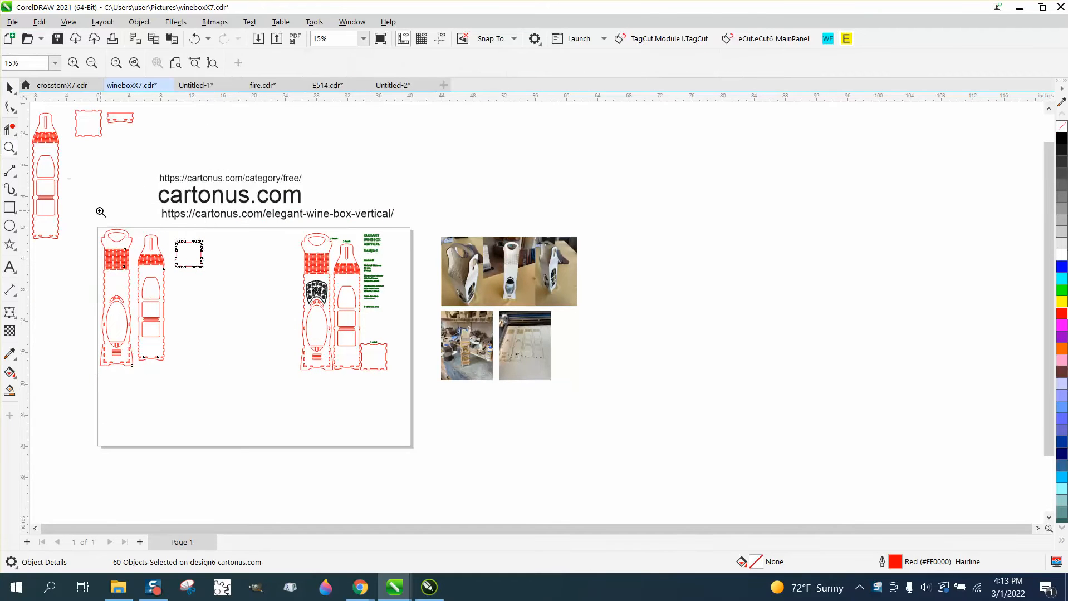
pyautogui.moveTo(88, 230); pyautogui.dragTo(304, 389)
pyautogui.click(10, 88)
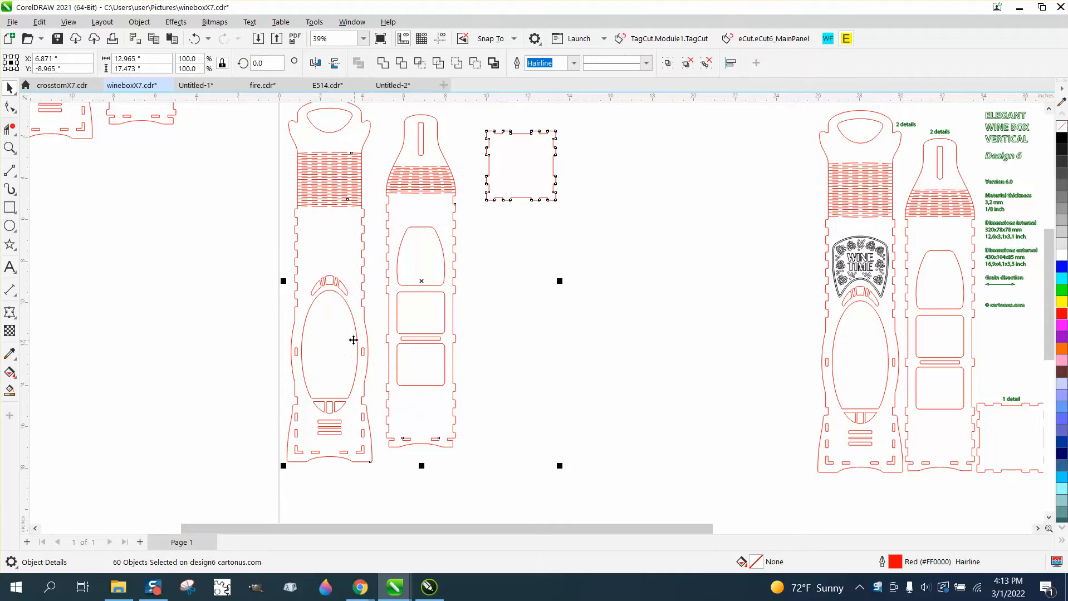
pyautogui.click(477, 306)
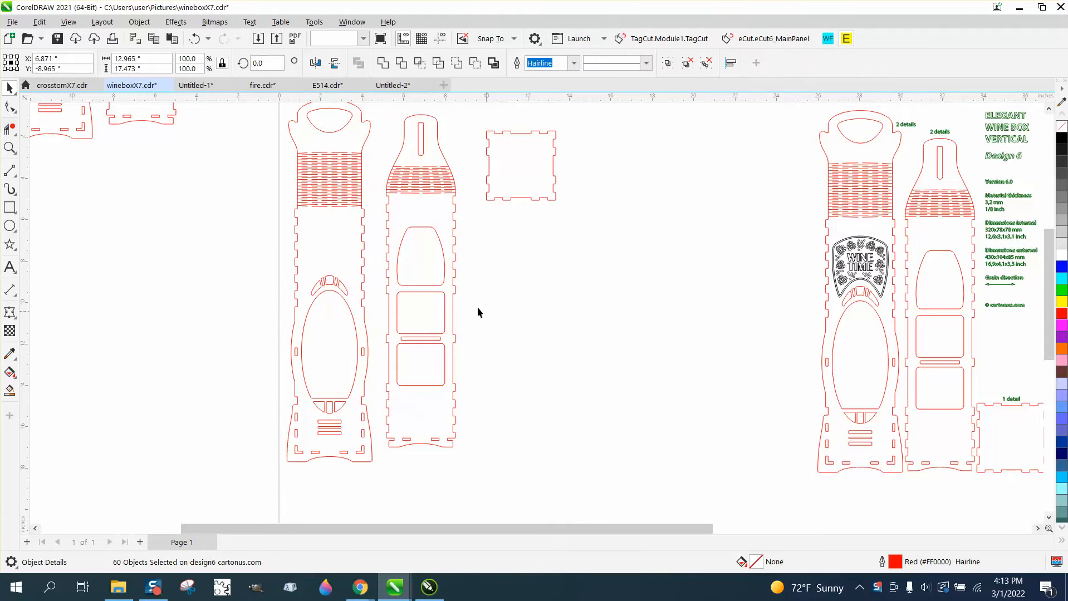
# Remove the window cutout lines inside the narrow side panel with the Virtual Segment Delete tool
pyautogui.click(428, 291)
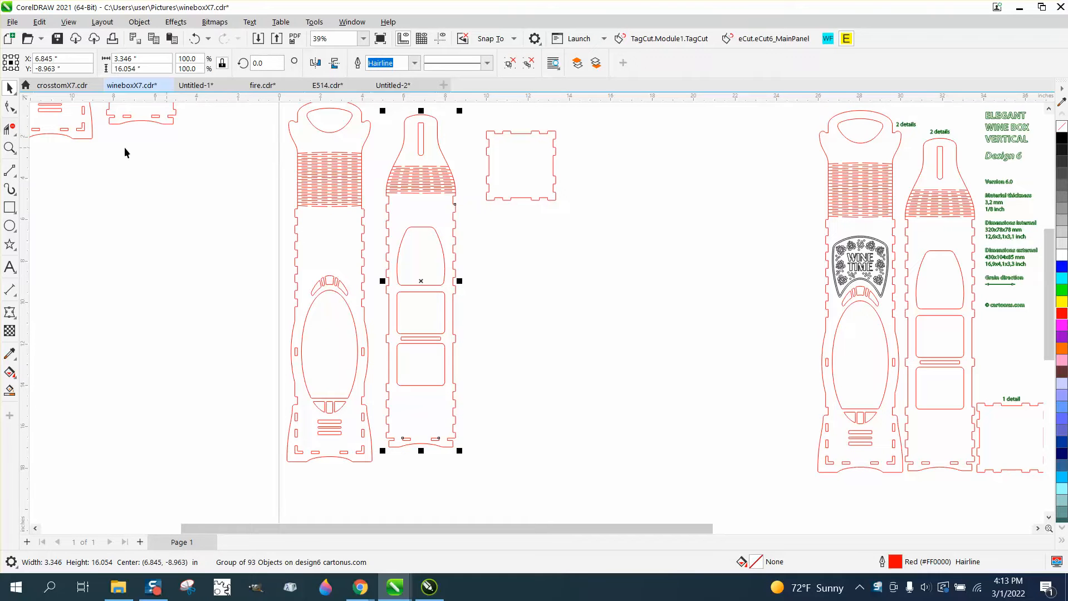
pyautogui.click(8, 130)
pyautogui.moveTo(423, 219); pyautogui.dragTo(426, 386)
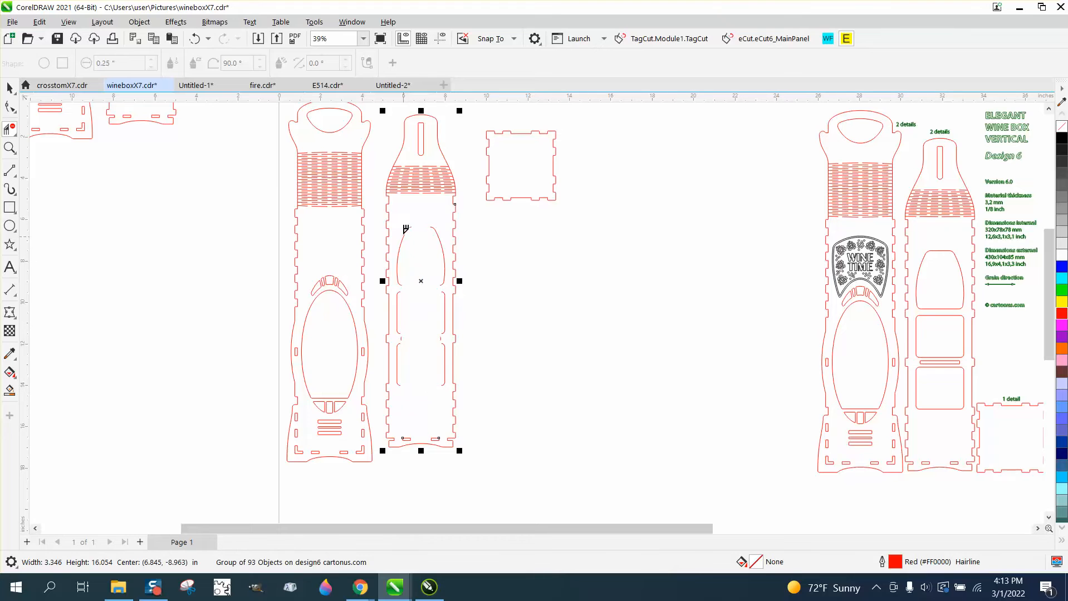
pyautogui.click(443, 247)
pyautogui.moveTo(446, 285); pyautogui.dragTo(401, 389)
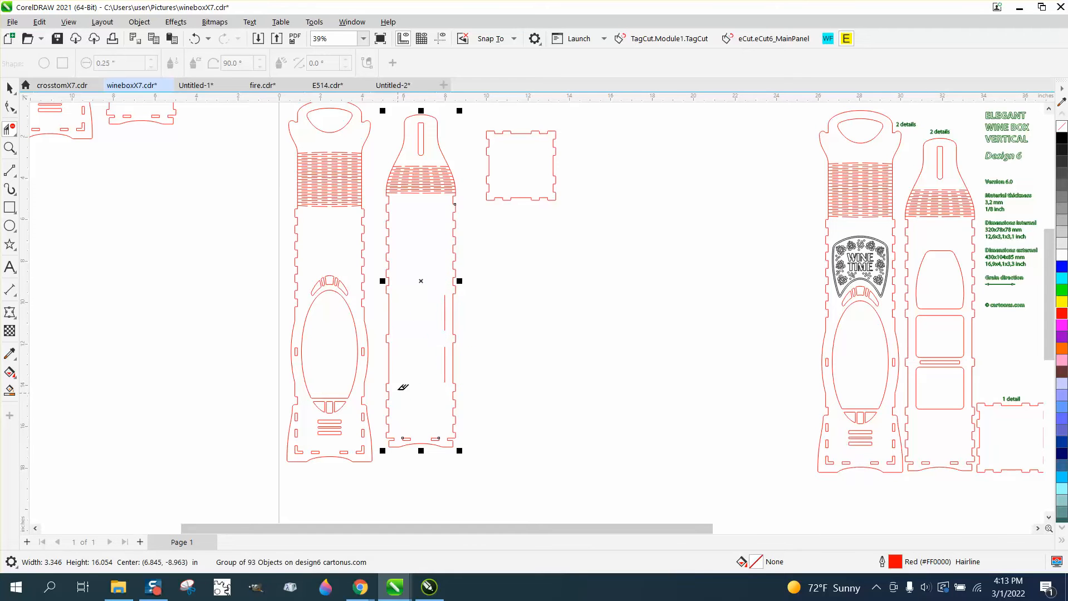
pyautogui.click(446, 307)
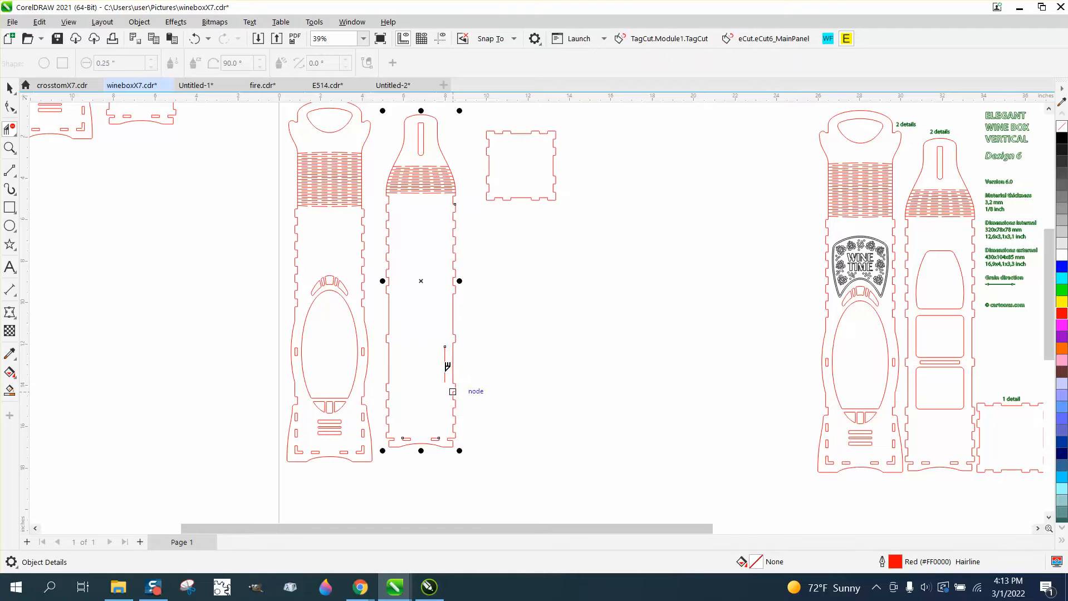
# Ungroup the narrow side panel and delete the last leftover window line inside it
pyautogui.click(9, 87)
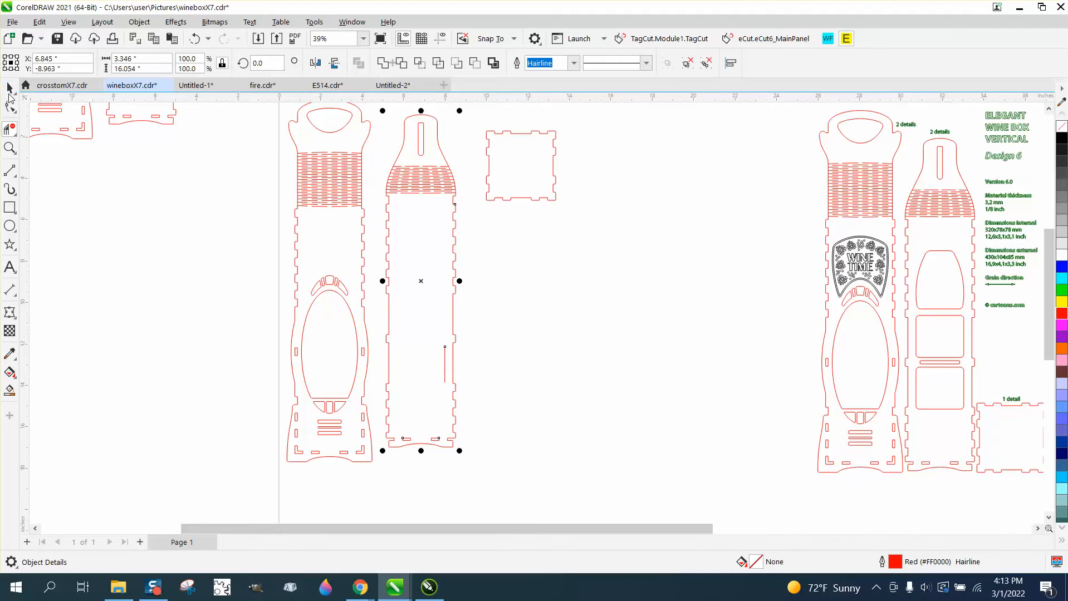
pyautogui.click(139, 22)
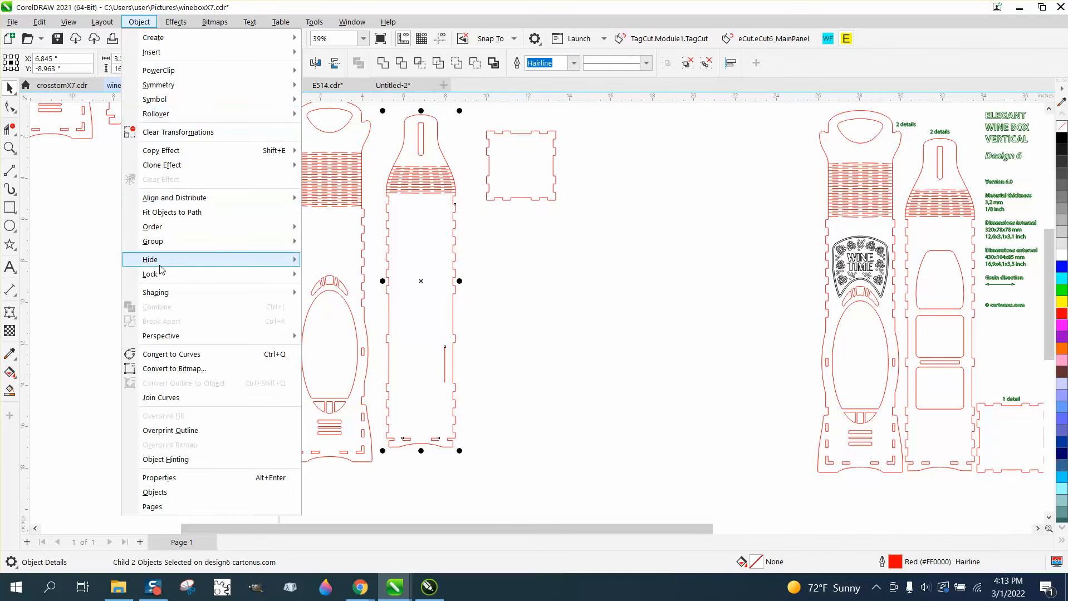
pyautogui.moveTo(161, 244)
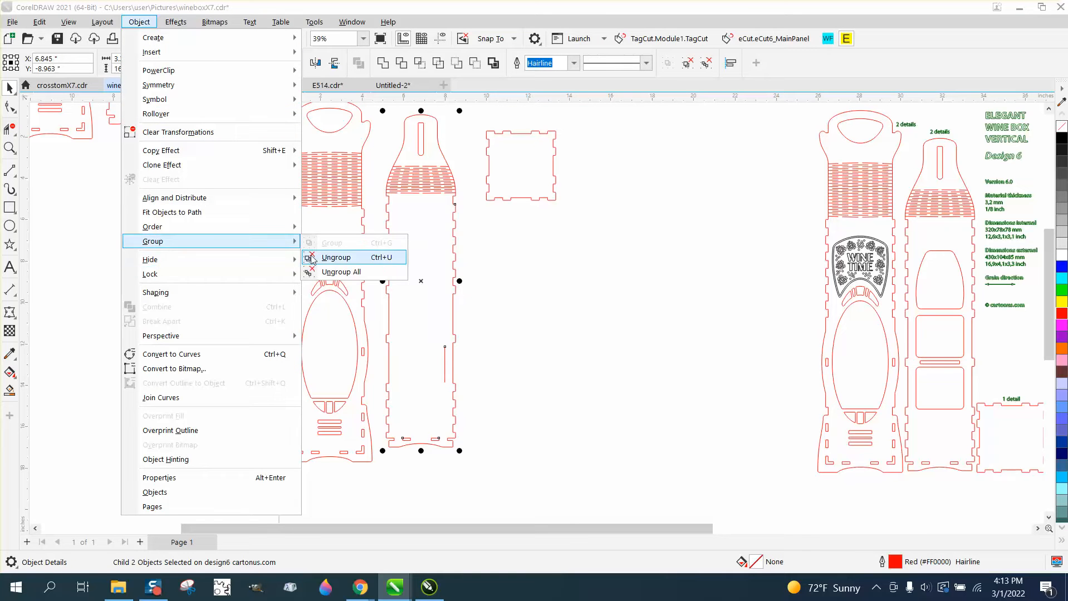
pyautogui.click(334, 258)
pyautogui.click(10, 129)
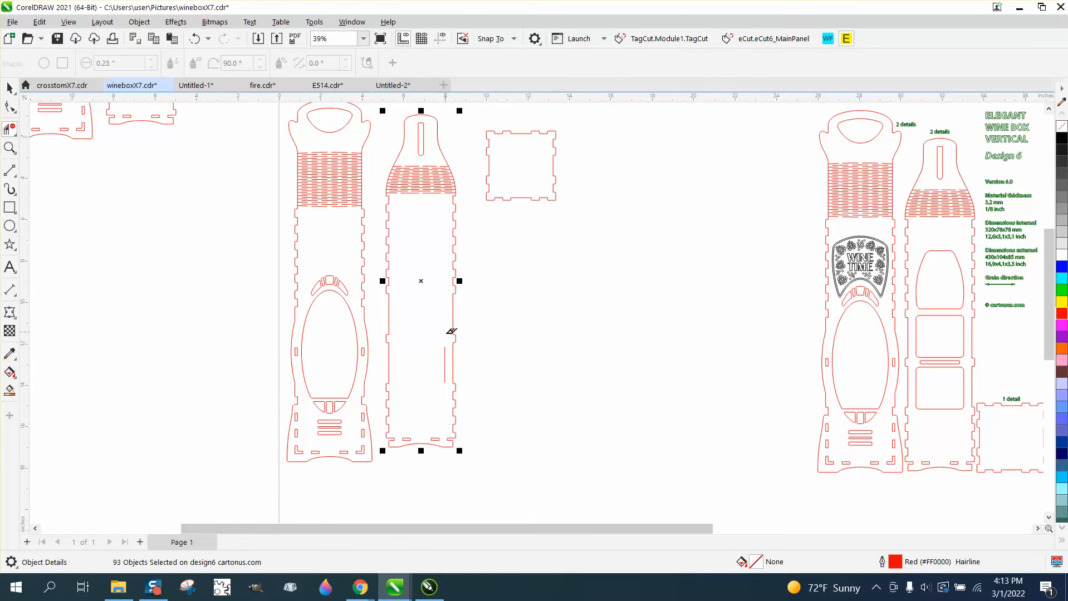
pyautogui.moveTo(446, 344); pyautogui.dragTo(447, 345)
# Ungroup the wide front panel and delete its oval window, the decorative cutouts around it and the slots below
pyautogui.click(9, 88)
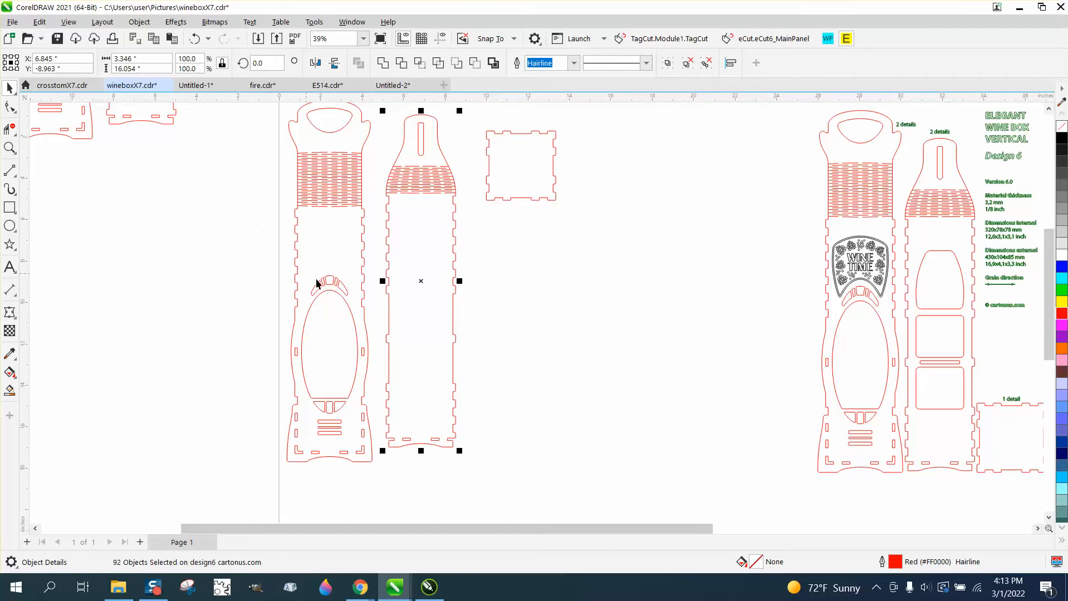
pyautogui.click(330, 285)
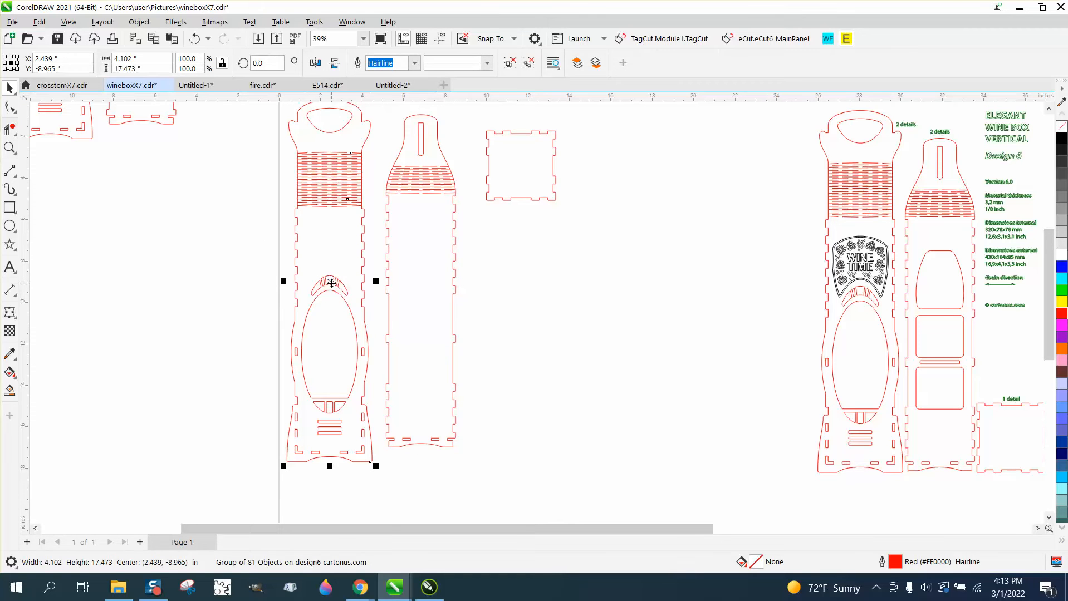
pyautogui.click(139, 22)
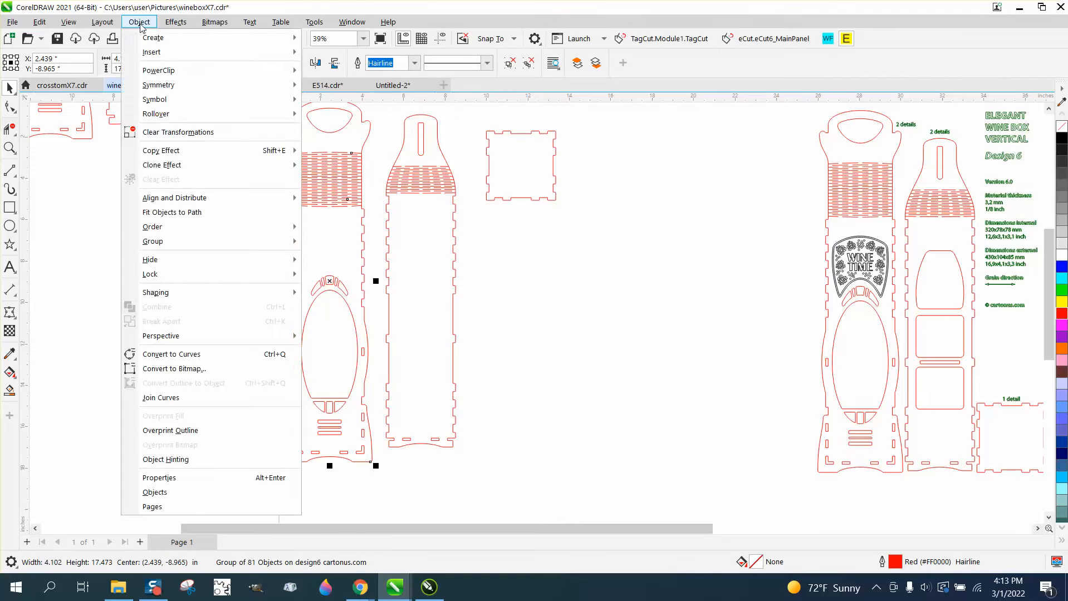
pyautogui.moveTo(176, 273)
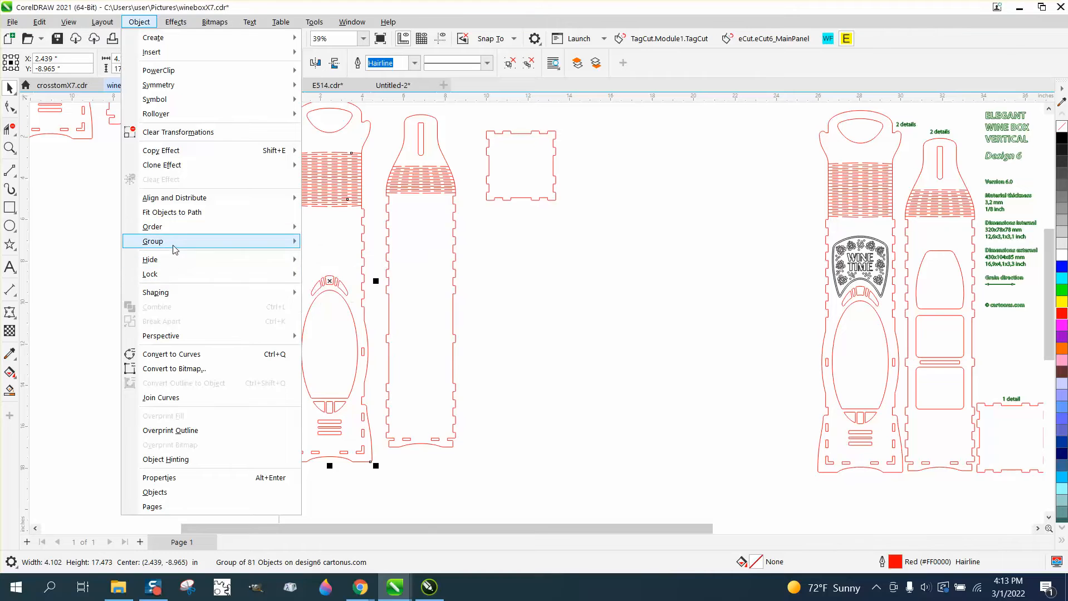
pyautogui.moveTo(272, 245)
pyautogui.click(315, 258)
pyautogui.click(255, 257)
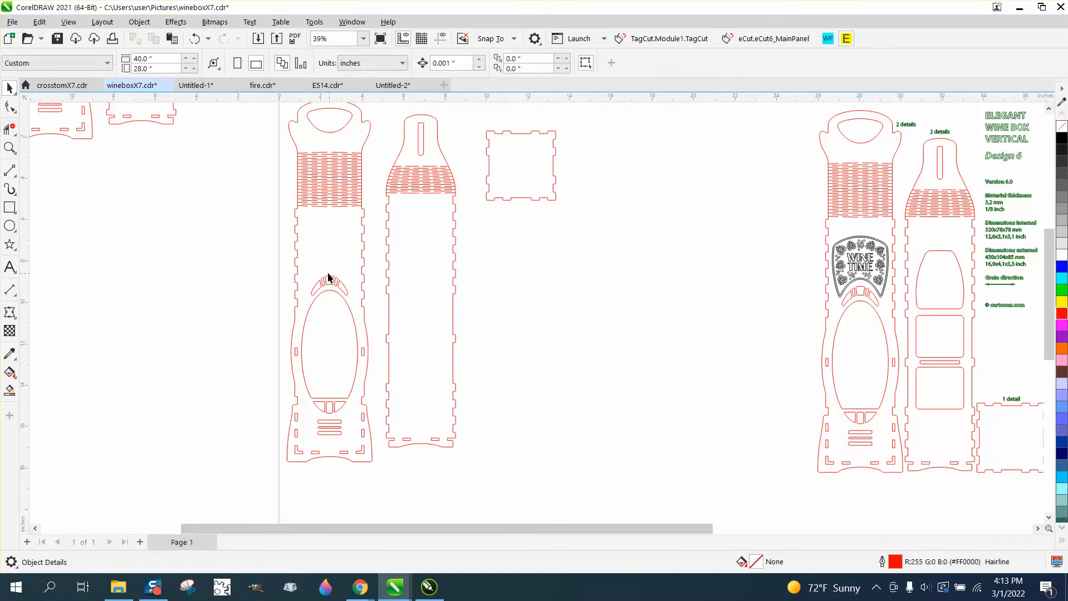
pyautogui.moveTo(305, 268); pyautogui.dragTo(313, 338)
pyautogui.moveTo(350, 390); pyautogui.dragTo(352, 385)
pyautogui.click(341, 289)
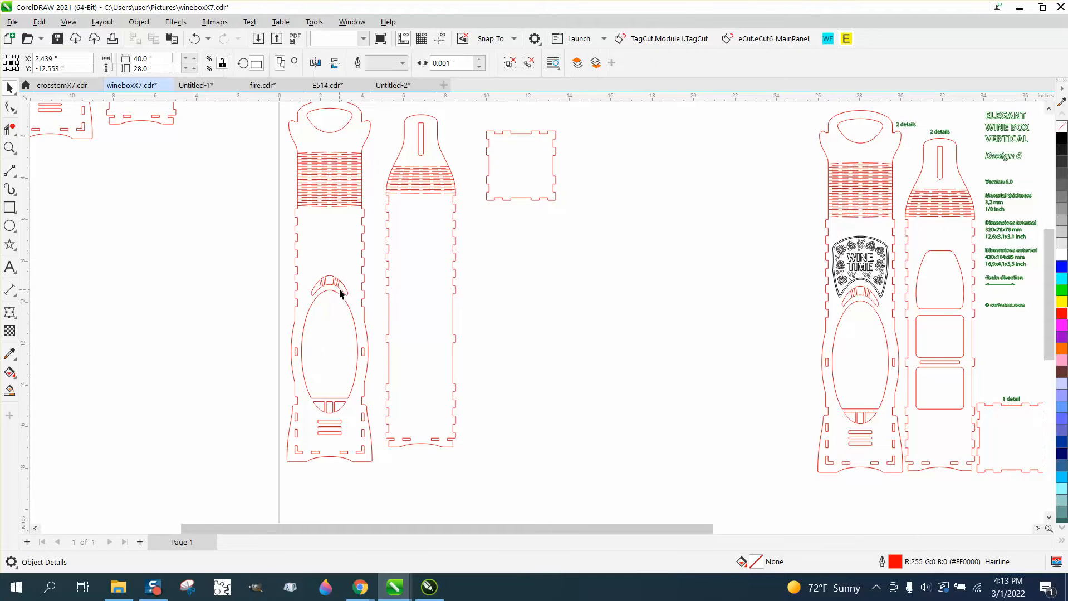
pyautogui.press('Delete')
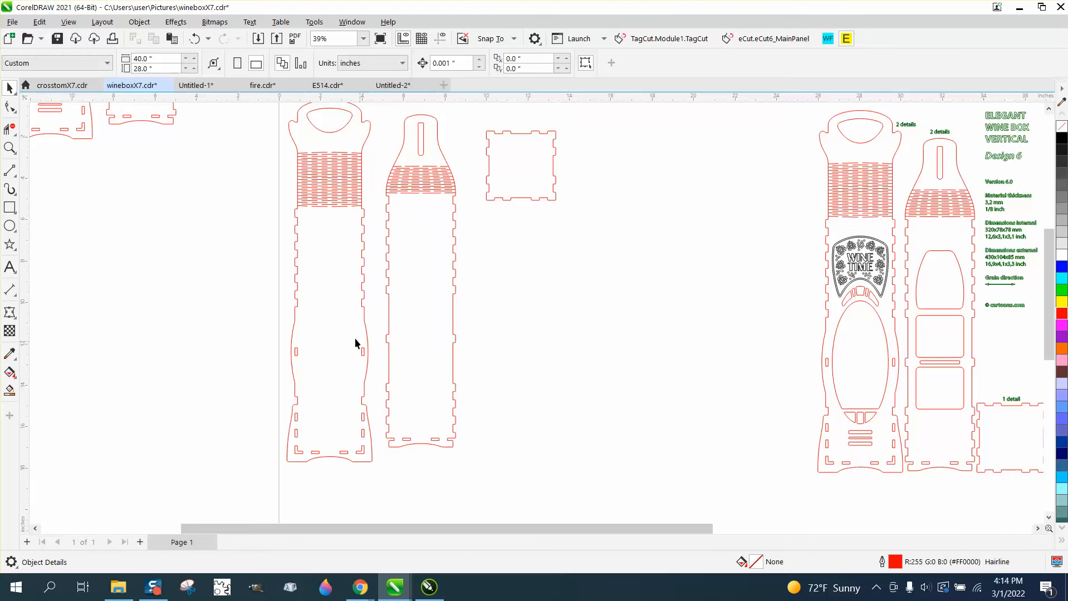
# Group all curves of the narrow side panel into one object
pyautogui.scroll(-2, 344, 338)
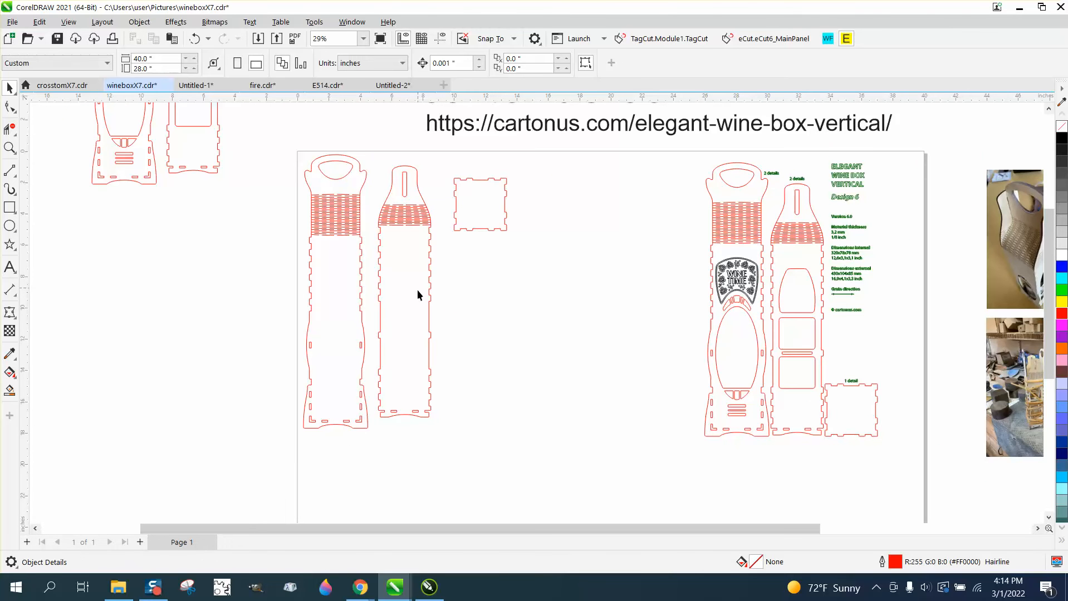
pyautogui.click(429, 292)
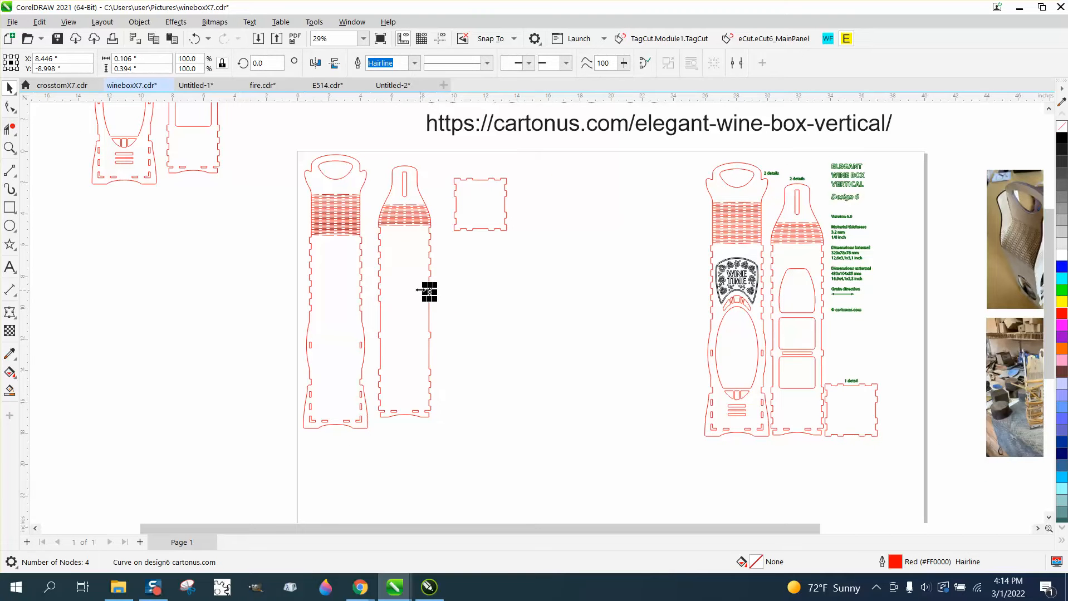
pyautogui.press('Delete')
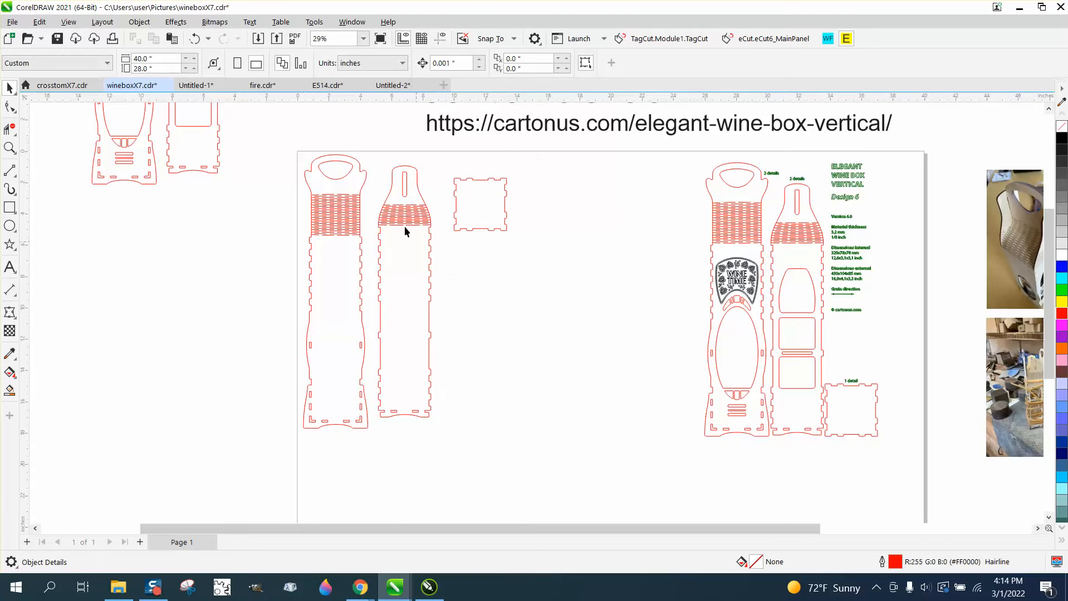
pyautogui.moveTo(381, 294); pyautogui.dragTo(451, 418)
pyautogui.hotkey('ctrl', 'g')
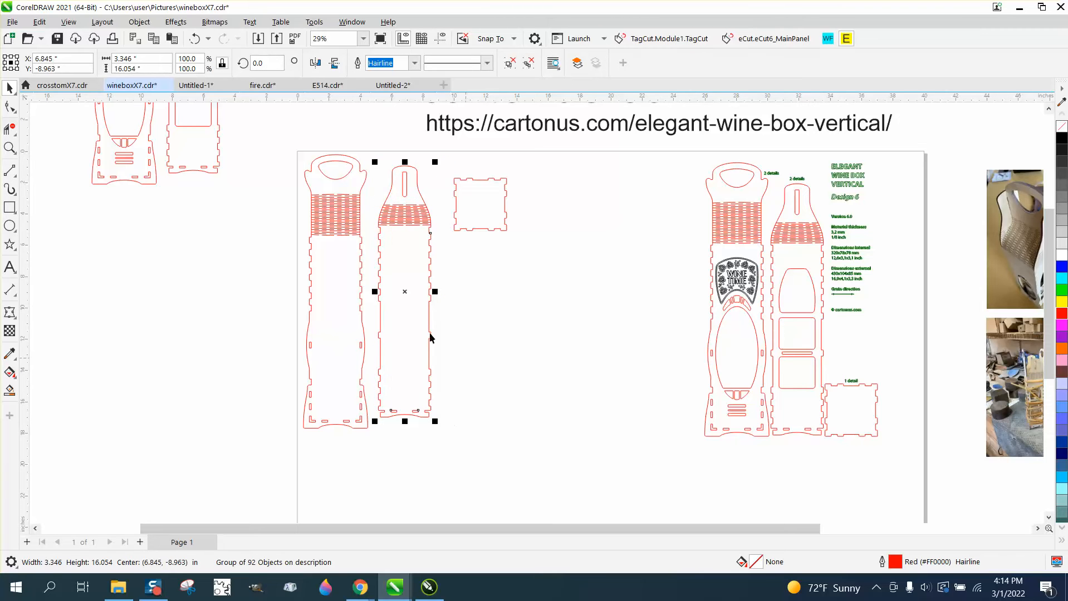
# Rotate the grouped narrow side panel 90 degrees and move it below the square base, centred at about X 15.3 in, Y -9.3 in
pyautogui.write('90')
pyautogui.press('Return')
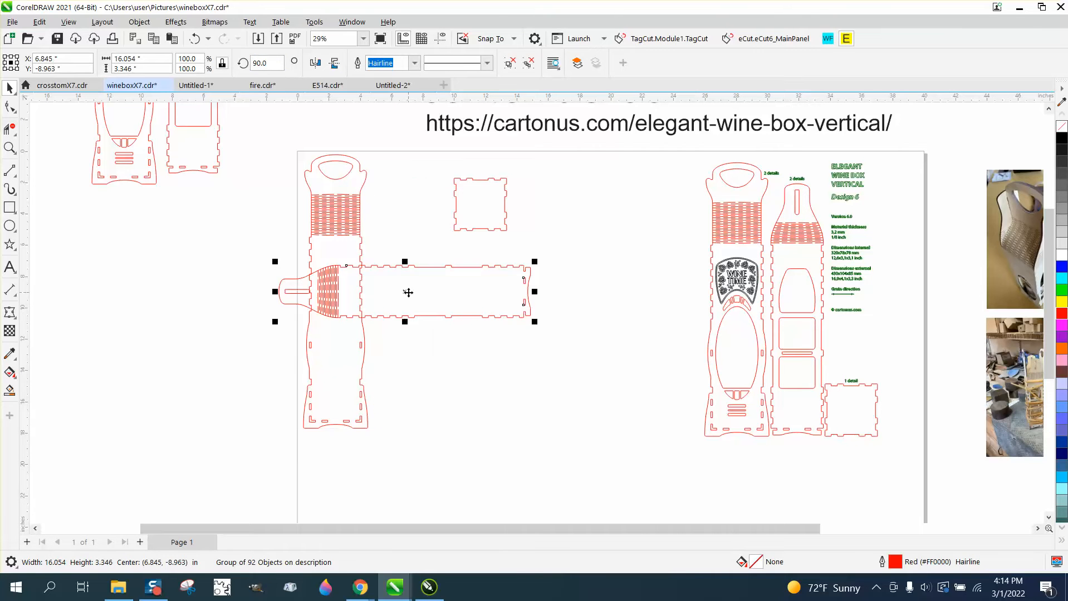
pyautogui.moveTo(408, 292); pyautogui.dragTo(540, 303)
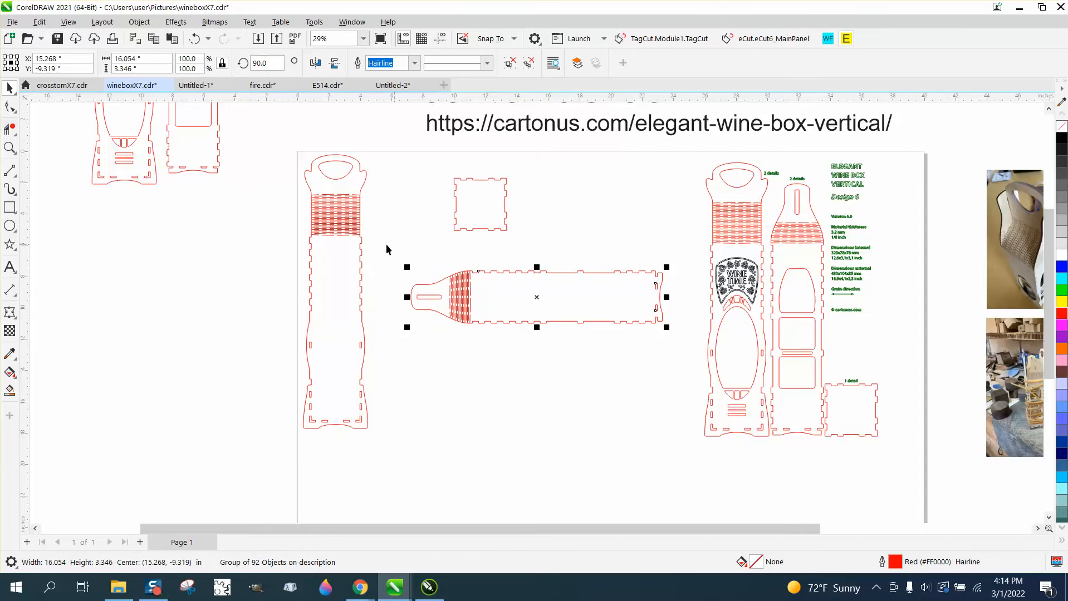
pyautogui.click(10, 148)
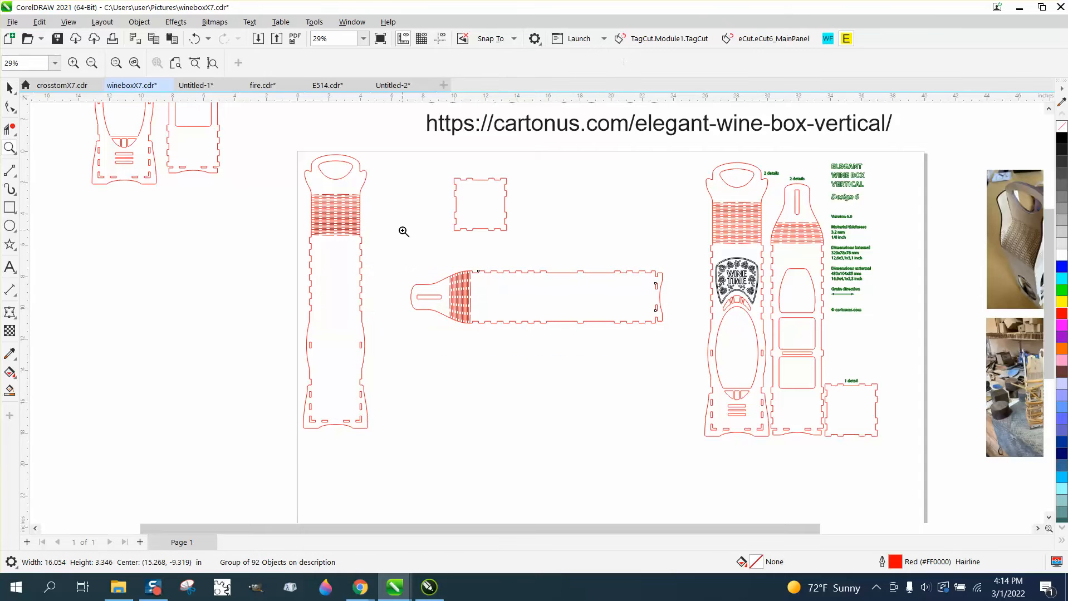
# Examine the plain narrow panel and the WINE TIME artwork with its grape and leaf outlines on the original front panel
pyautogui.moveTo(402, 231); pyautogui.dragTo(738, 384)
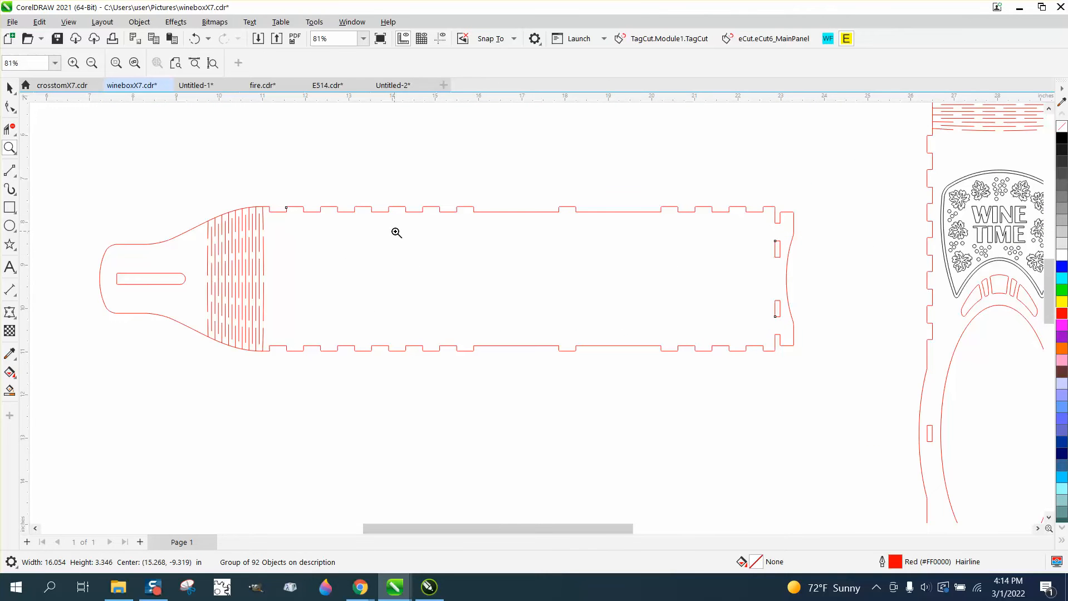
pyautogui.scroll(-2, 384, 236)
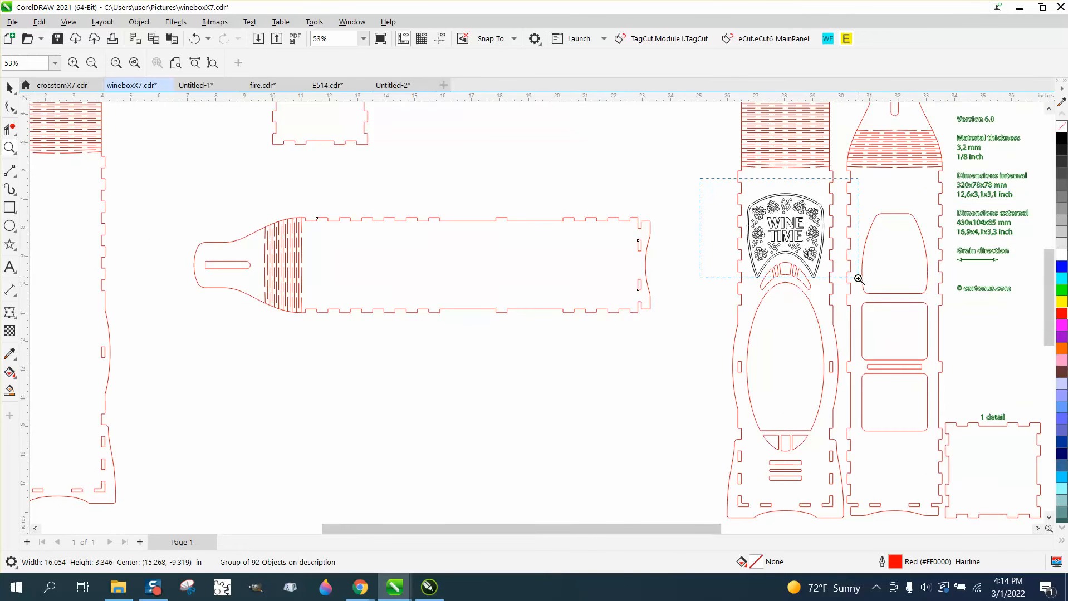
pyautogui.moveTo(859, 279); pyautogui.dragTo(859, 278)
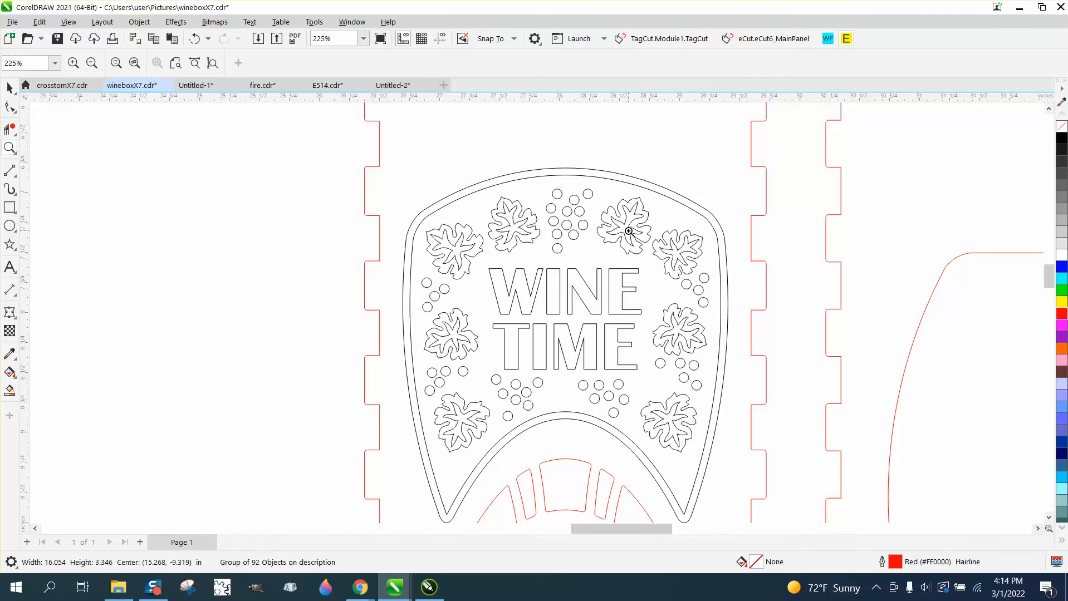
pyautogui.moveTo(484, 198); pyautogui.dragTo(626, 277)
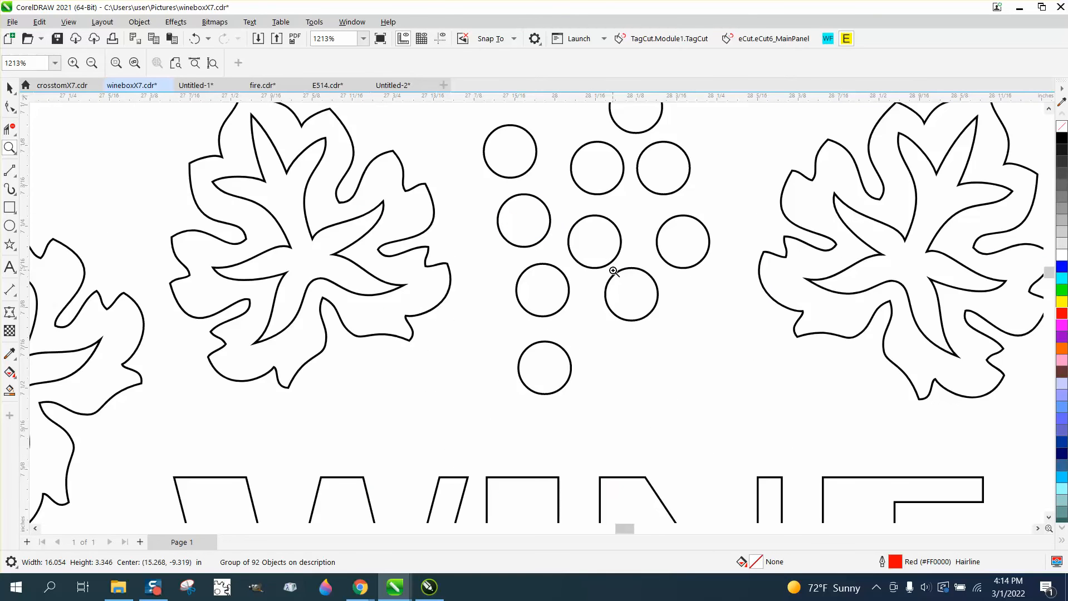
pyautogui.scroll(-8, 614, 271)
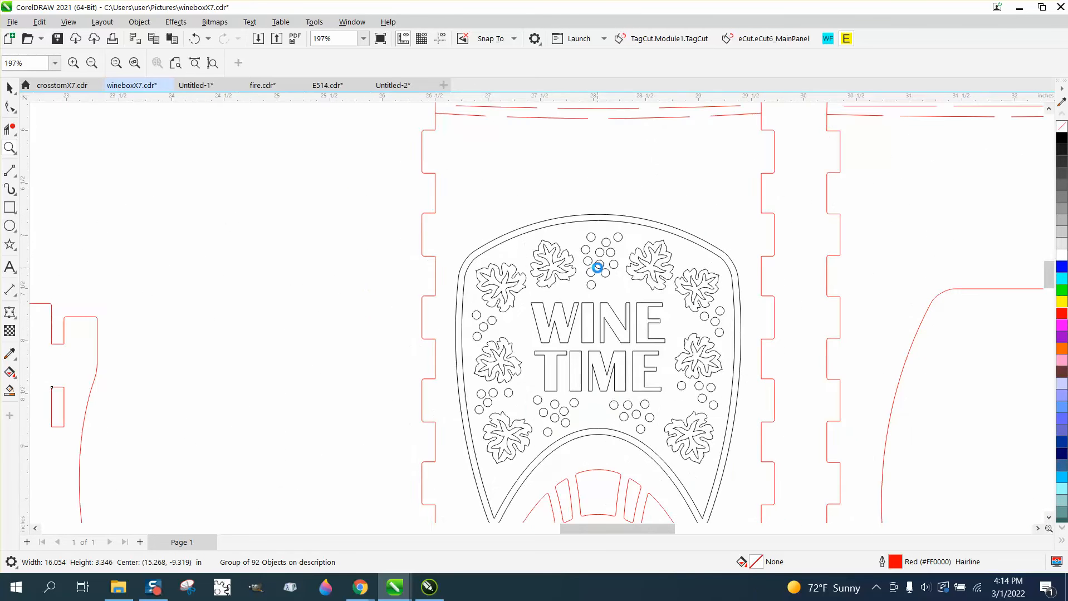
pyautogui.scroll(-4, 597, 268)
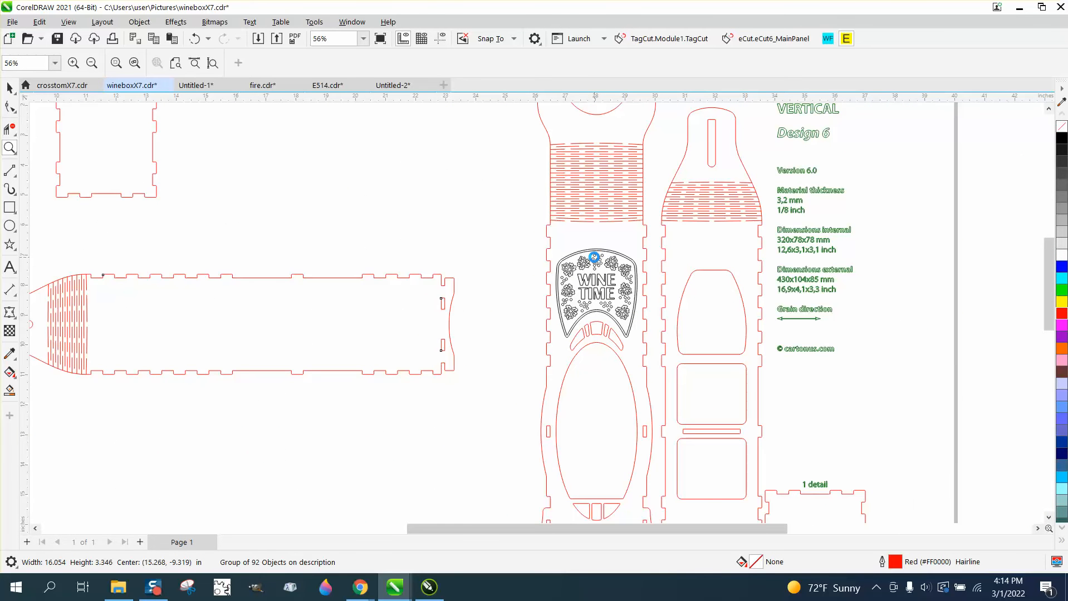
# Draw a rectangle about 11 x 2.4 in inside the plain narrow panel and a circle about 2.3 in wide centred on the rectangle's lower edge
pyautogui.click(10, 209)
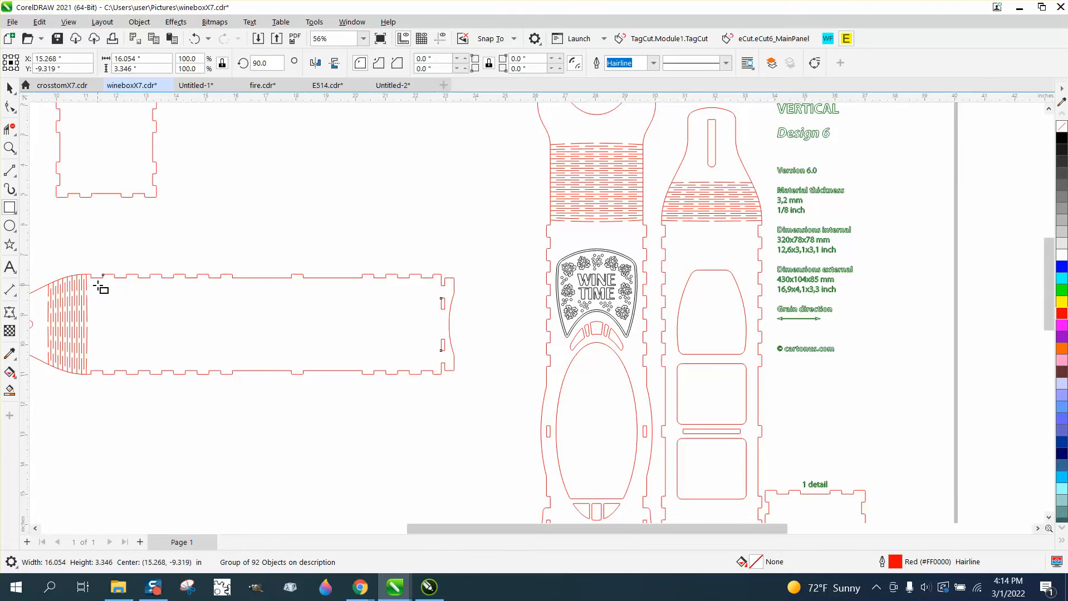
pyautogui.moveTo(98, 288); pyautogui.dragTo(428, 358)
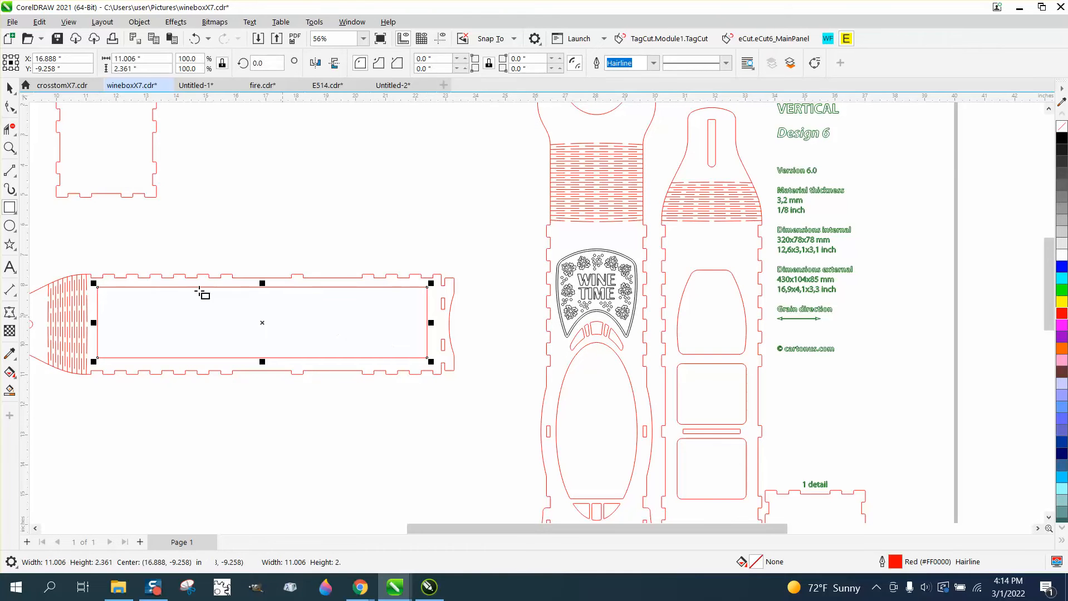
pyautogui.click(9, 225)
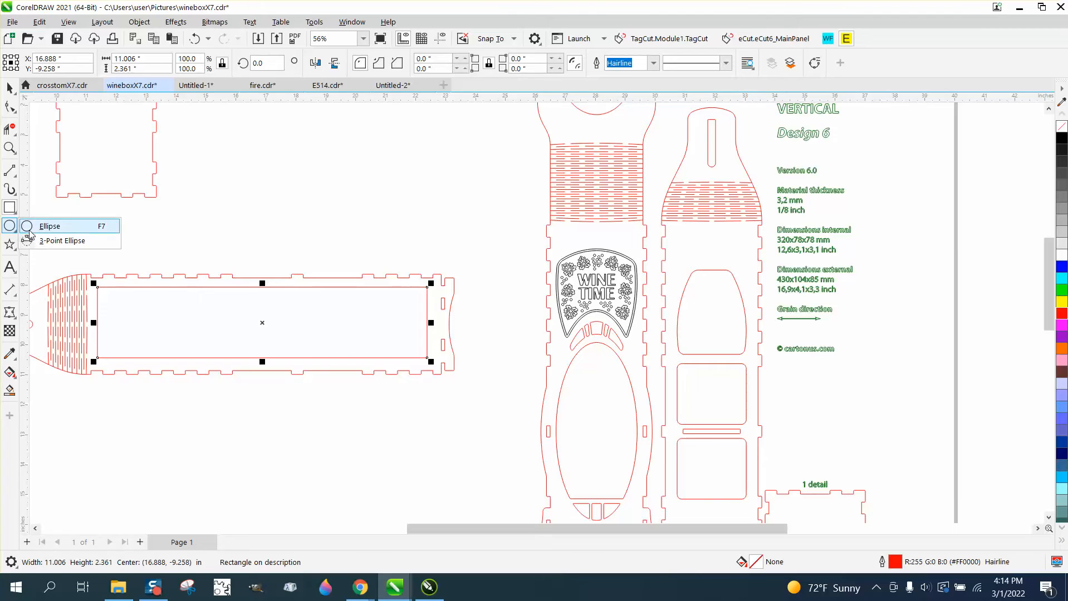
pyautogui.click(35, 225)
pyautogui.moveTo(339, 215)
pyautogui.mouseDown()
pyautogui.moveTo(281, 253)
pyautogui.moveTo(270, 282)
pyautogui.mouseUp()
pyautogui.moveTo(305, 247); pyautogui.dragTo(272, 358)
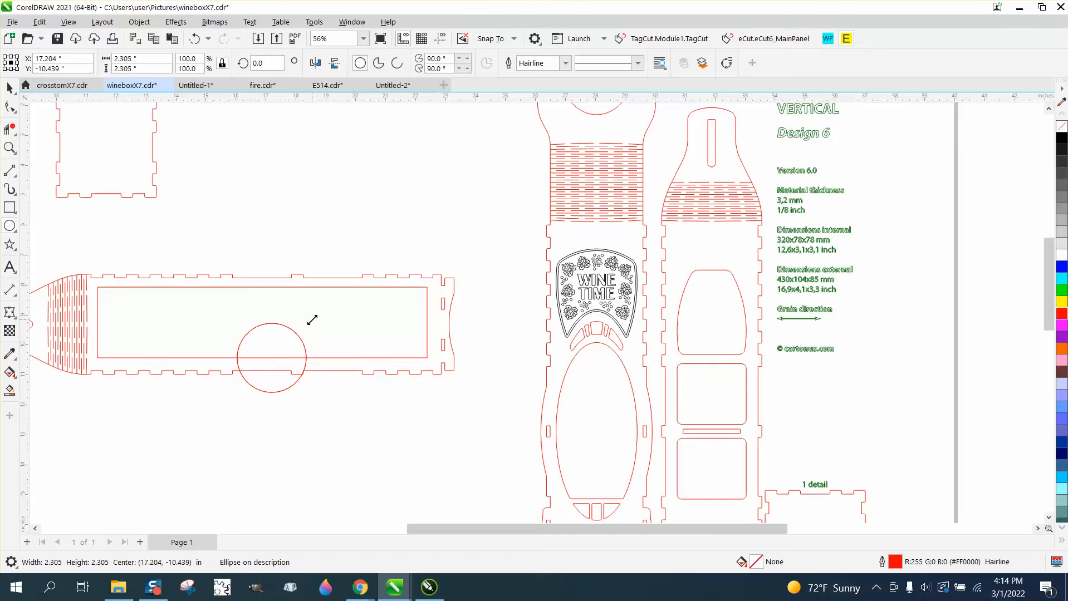
# Make an enlarged concentric copy of the circle about 2.8 in wide and repeat the duplication three times, up to about 4.4 in
pyautogui.moveTo(310, 319); pyautogui.dragTo(320, 312)
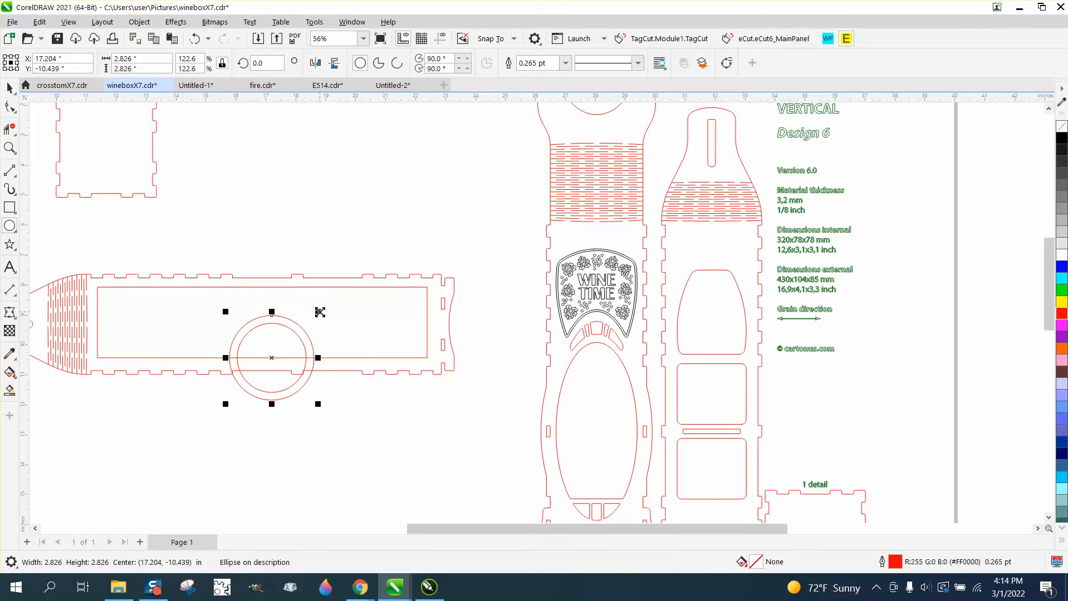
pyautogui.hotkey('ctrl', 'r')
pyautogui.hotkey('ctrl', 'r')
pyautogui.hotkey('ctrl', 'r')
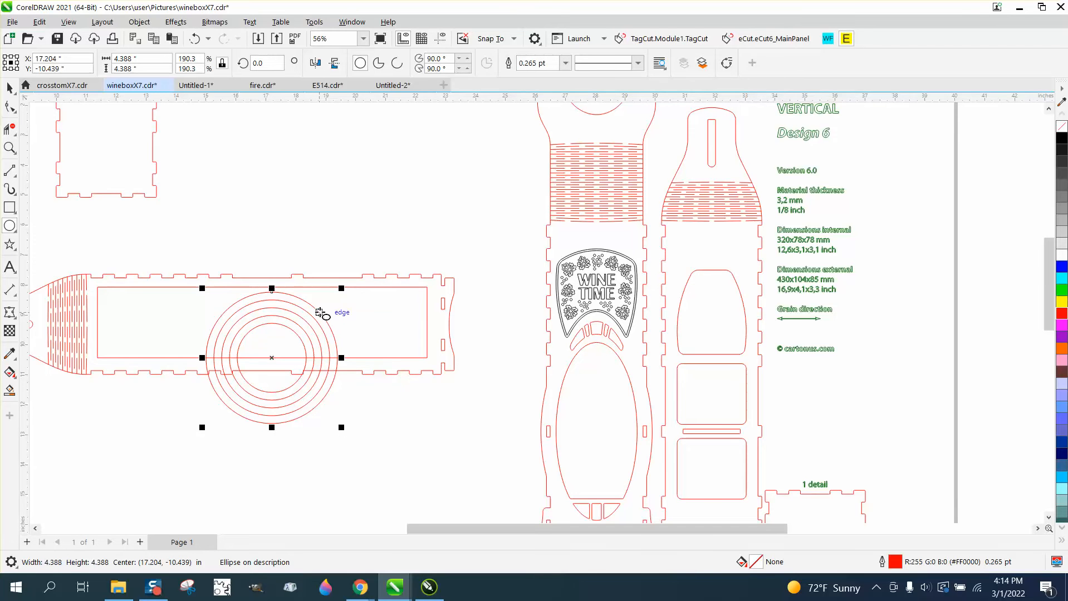
# Delete the circle segments below the rectangle's lower edge with Virtual Segment Delete, leaving five concentric half circles
pyautogui.click(9, 147)
pyautogui.moveTo(144, 250); pyautogui.dragTo(377, 433)
pyautogui.click(10, 129)
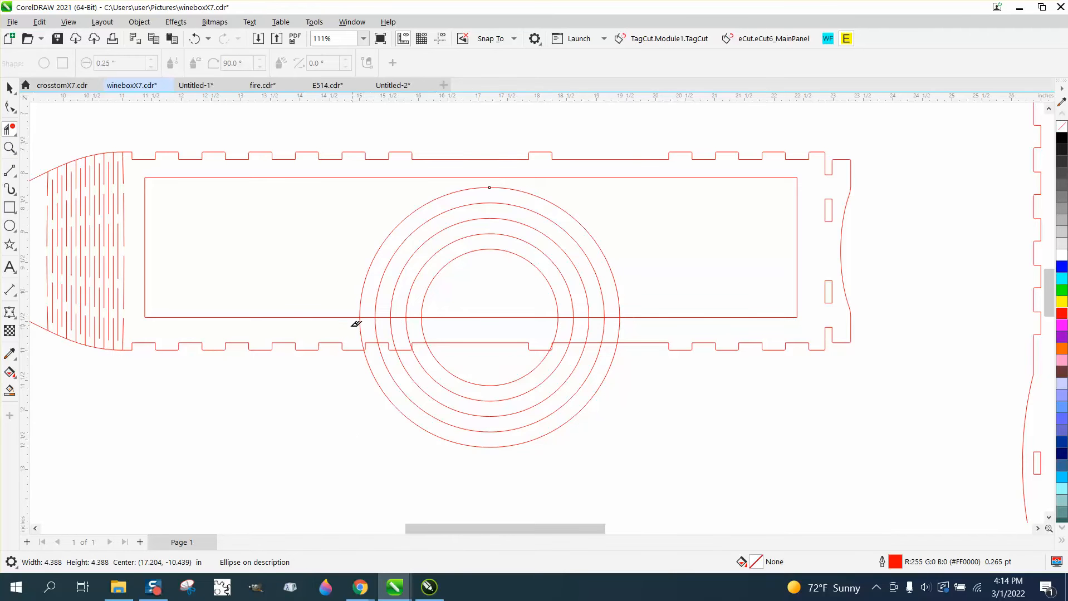
pyautogui.moveTo(356, 324); pyautogui.dragTo(627, 336)
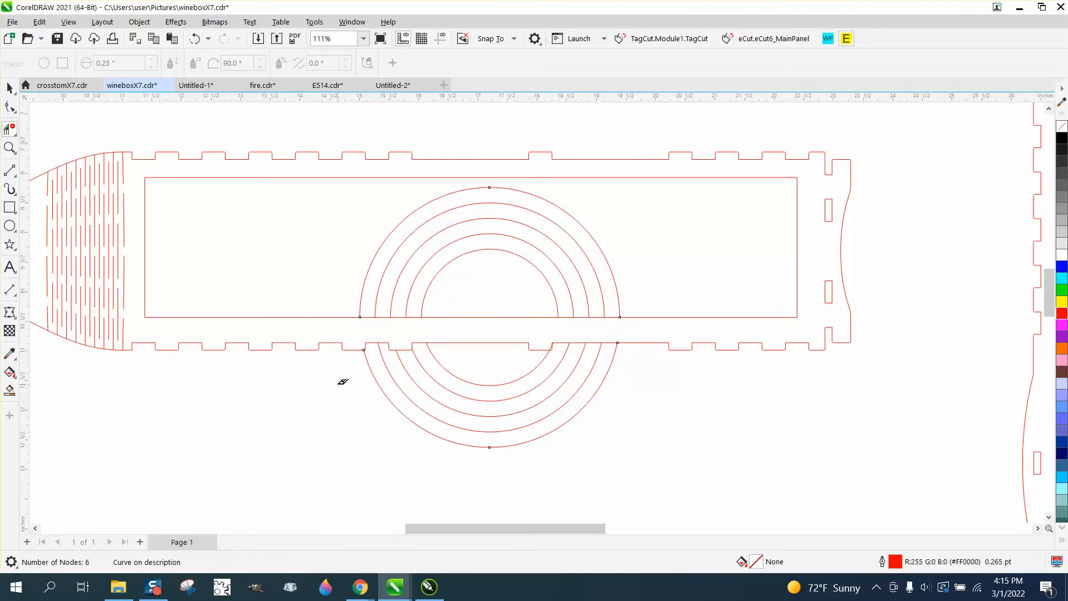
pyautogui.moveTo(597, 392); pyautogui.dragTo(653, 452)
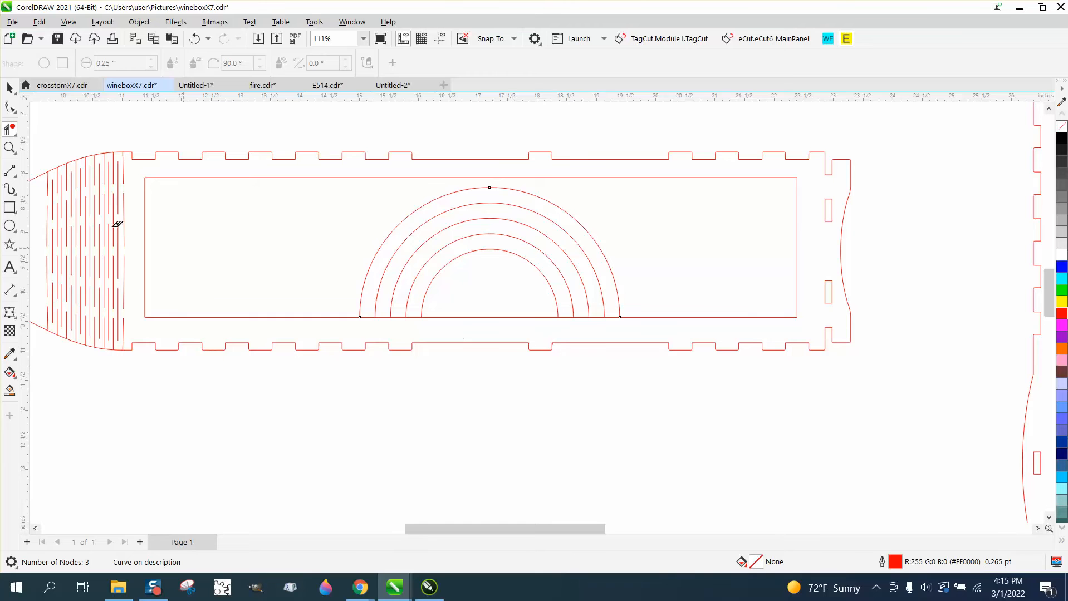
# Delete the leftover arc fragment at the corner of the panel's lower middle tab
pyautogui.click(9, 147)
pyautogui.moveTo(503, 332); pyautogui.dragTo(624, 383)
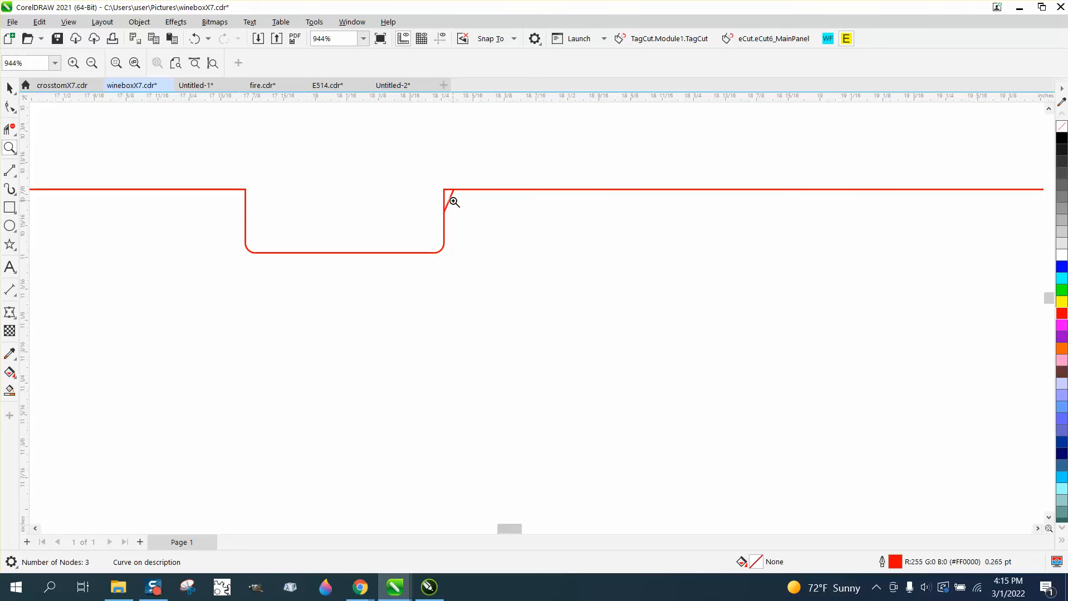
pyautogui.click(9, 128)
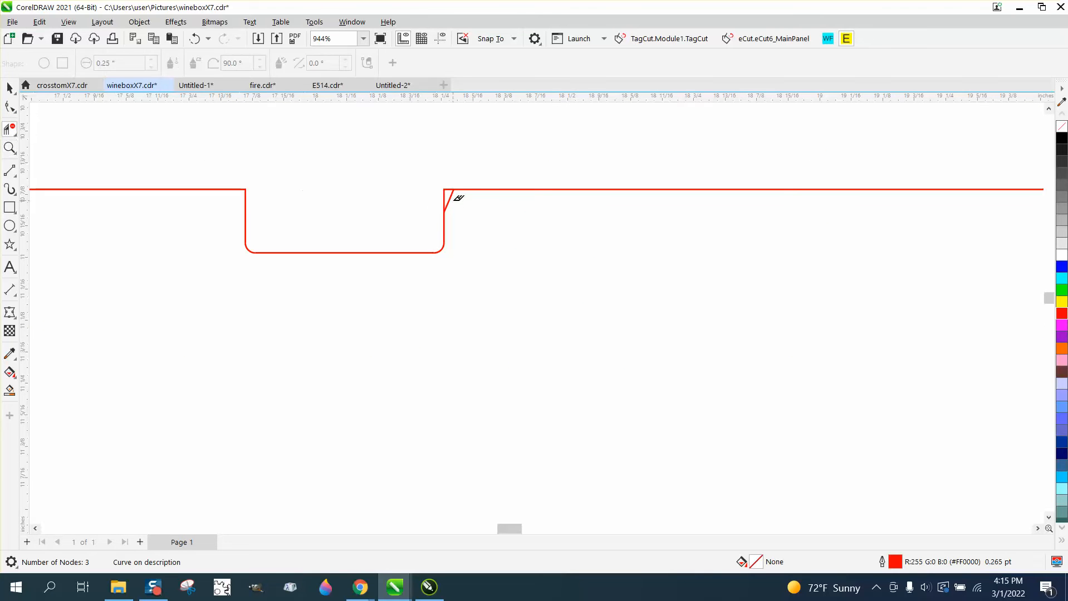
pyautogui.scroll(-5, 469, 354)
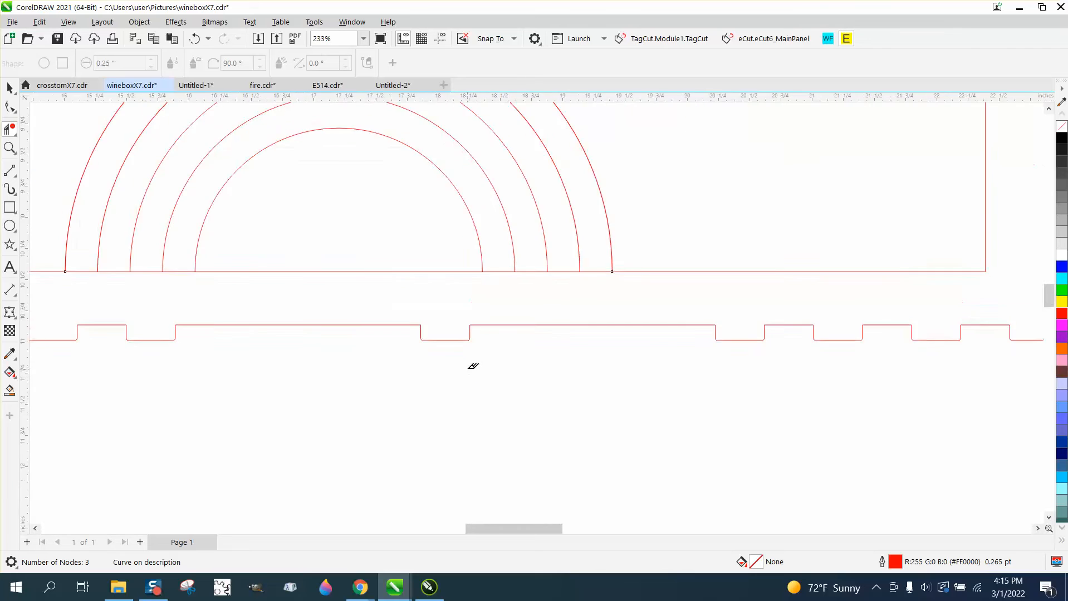
# Delete the rectangle lines outside the arcs, the alternate base segments and the innermost arc, leaving two closed arch bands
pyautogui.scroll(-1, 388, 305)
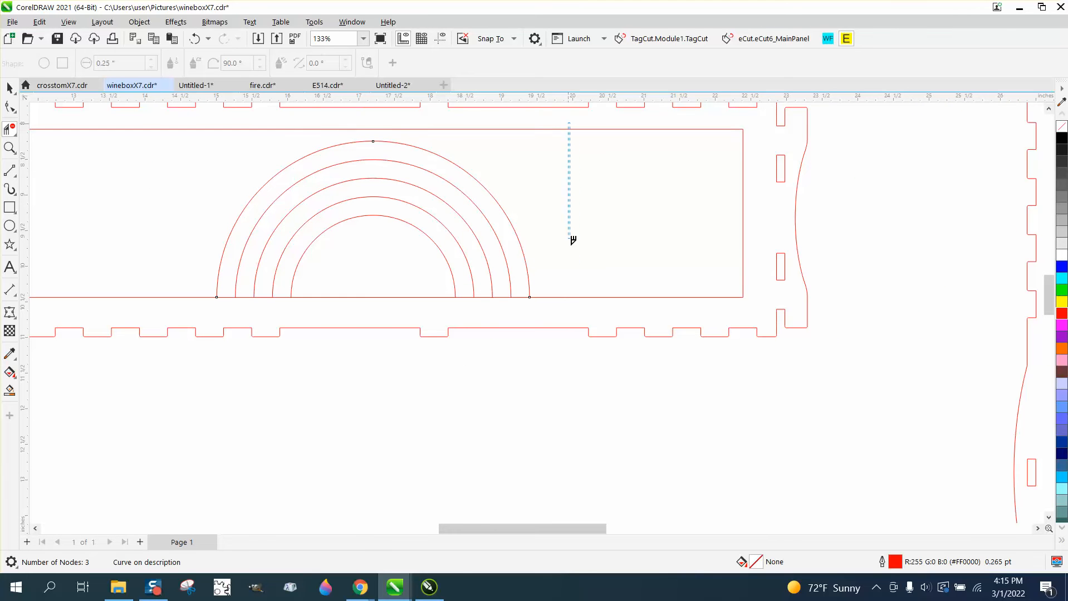
pyautogui.moveTo(572, 240); pyautogui.dragTo(583, 303)
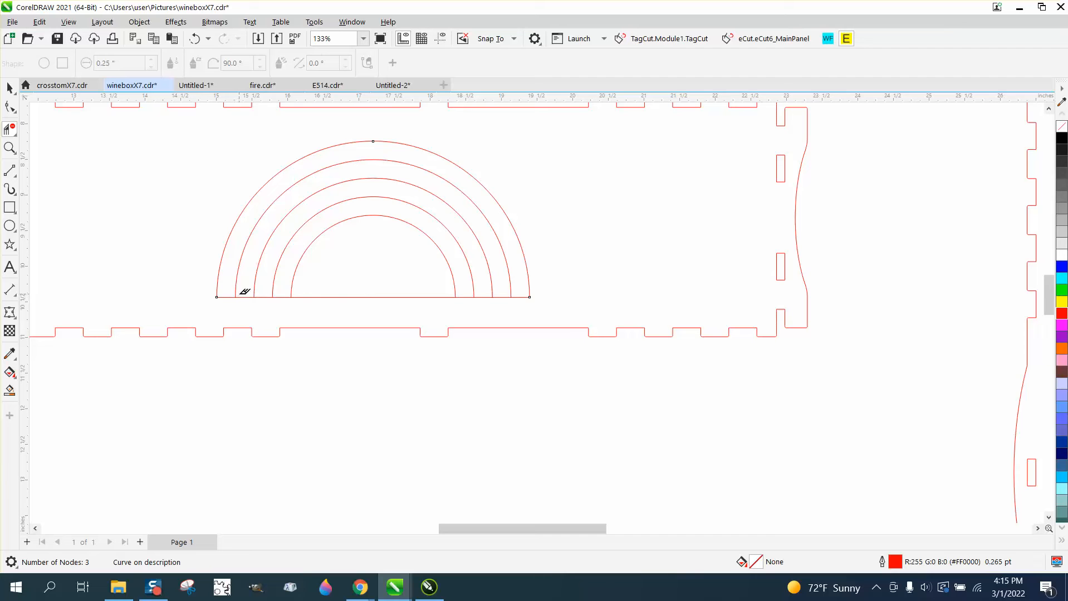
pyautogui.click(246, 297)
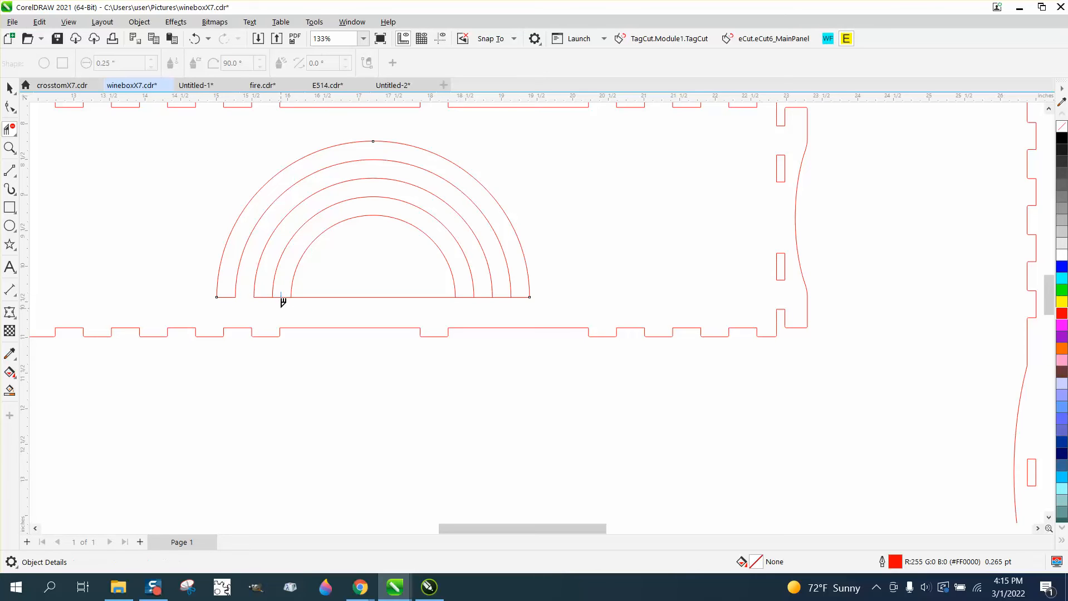
pyautogui.click(281, 296)
pyautogui.click(367, 297)
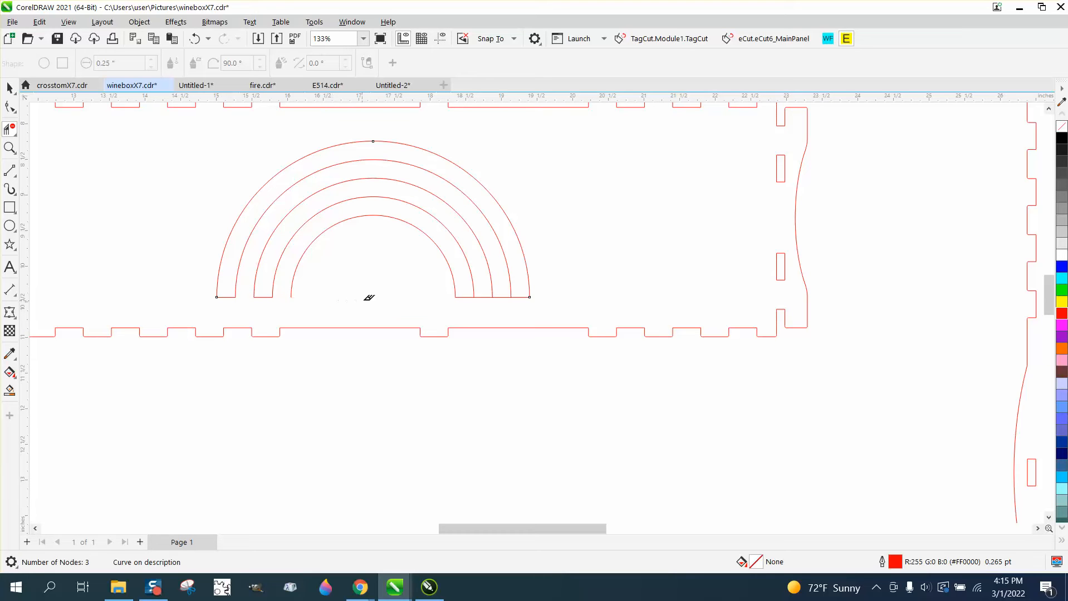
pyautogui.click(376, 211)
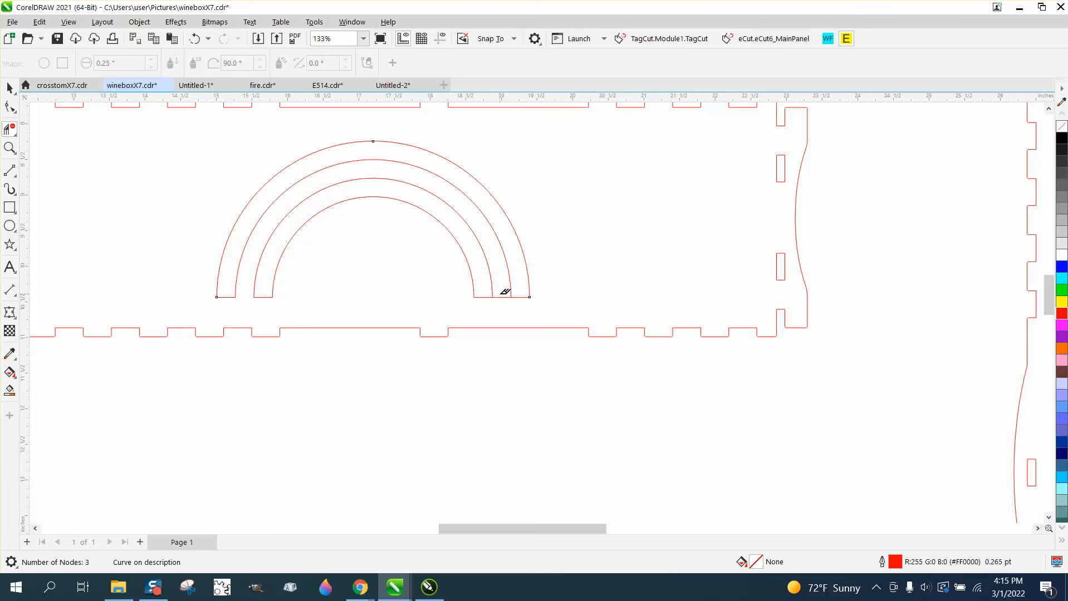
pyautogui.click(501, 296)
pyautogui.scroll(-1, 362, 298)
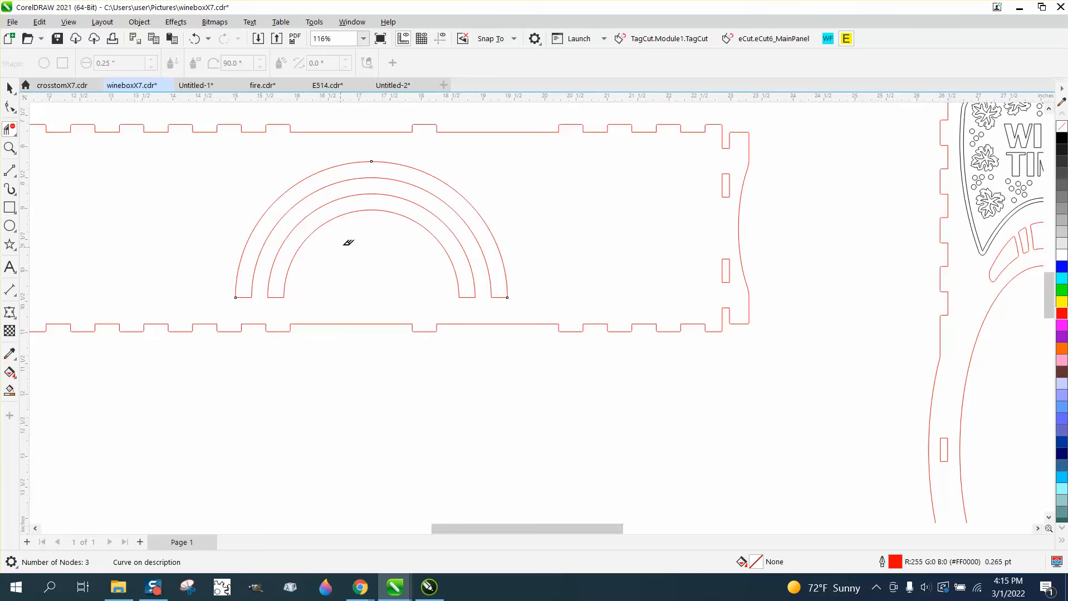
# Test the arch cutouts by applying a blue Smart Fill to the panel around them, and undo the fill
pyautogui.click(10, 88)
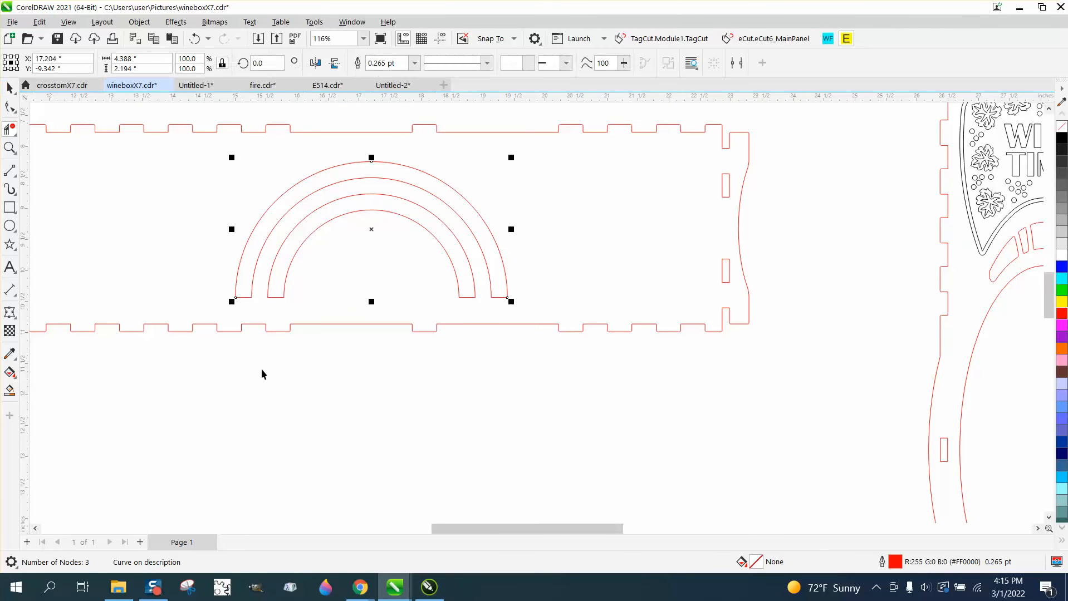
pyautogui.scroll(-2, 281, 394)
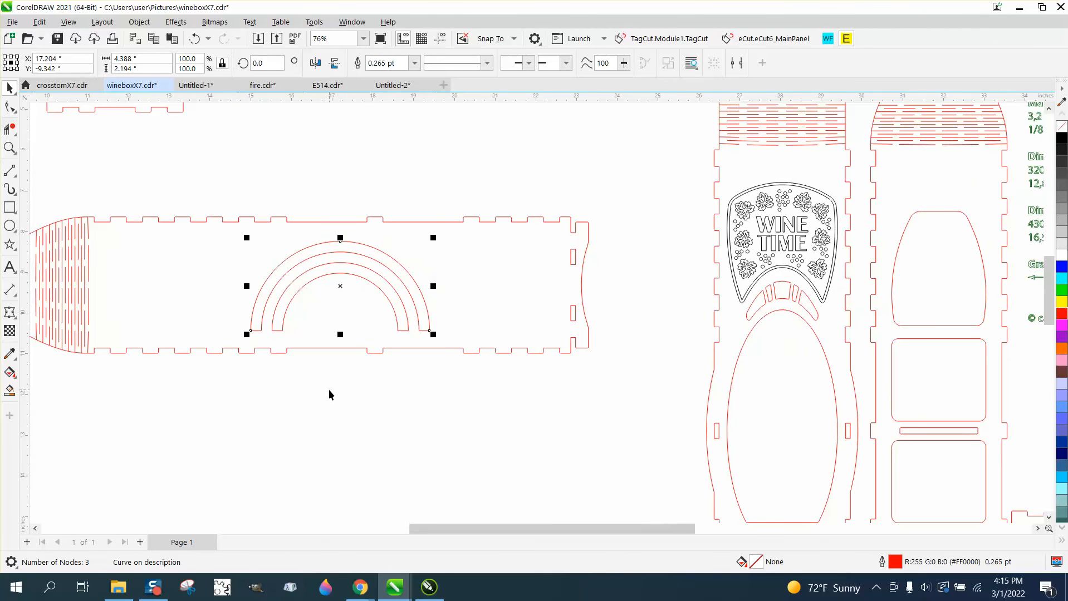
pyautogui.scroll(-1, 329, 389)
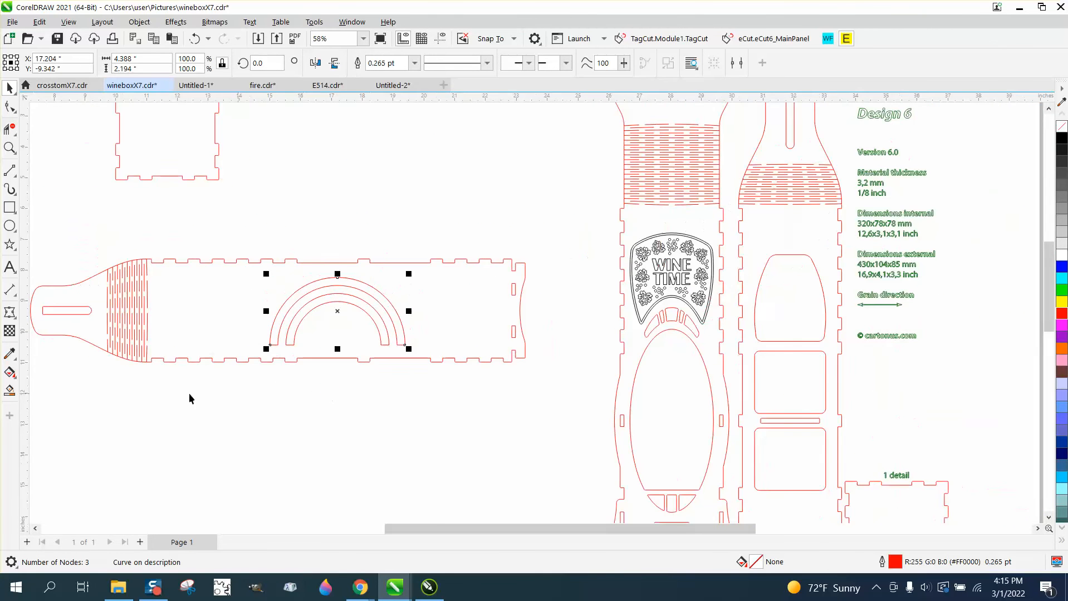
pyautogui.click(9, 390)
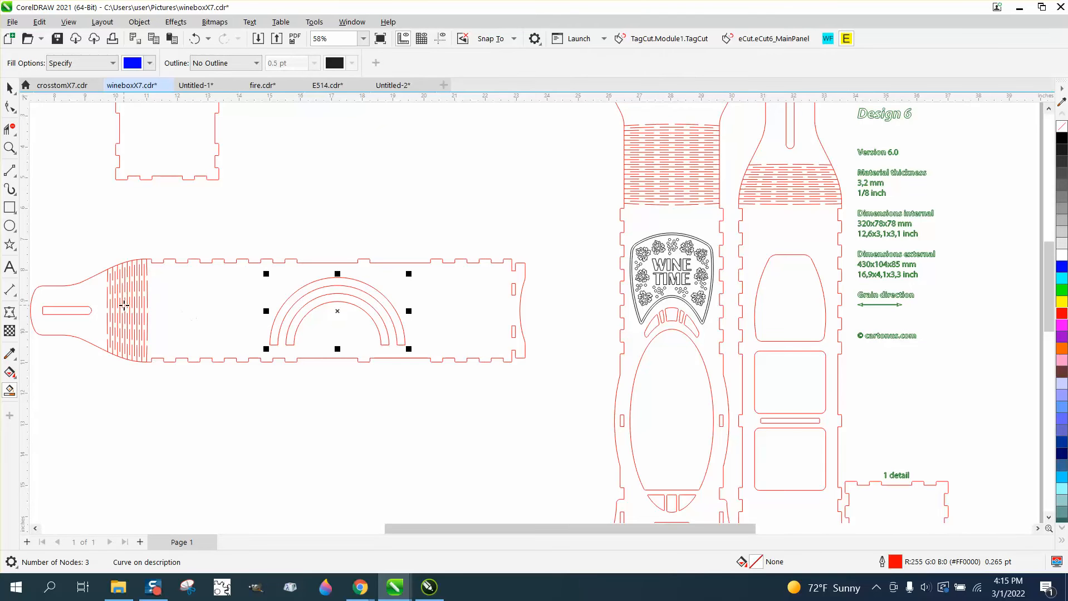
pyautogui.click(178, 298)
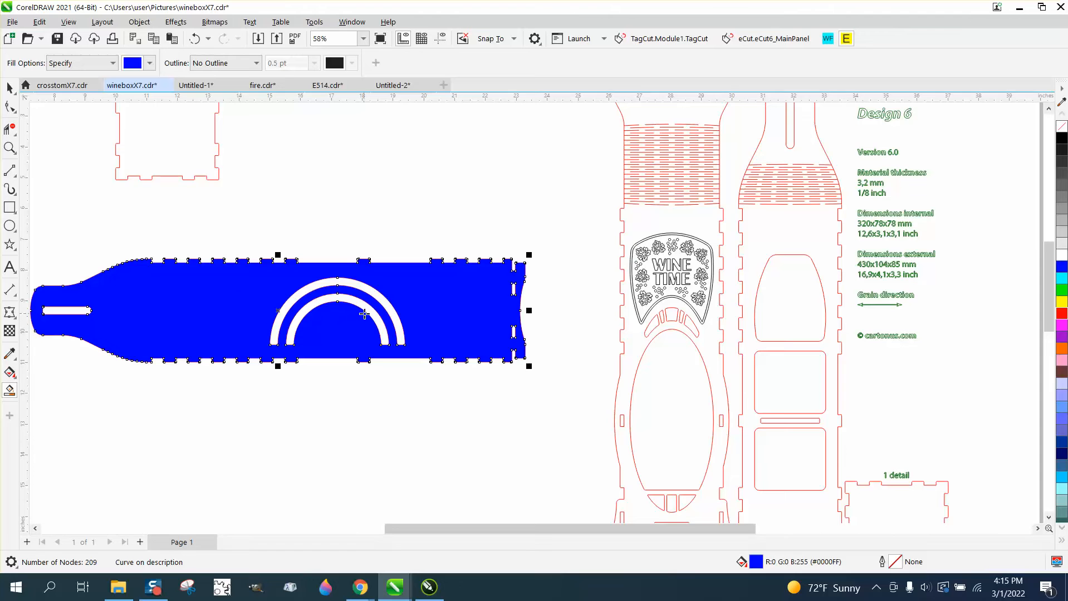
pyautogui.click(9, 88)
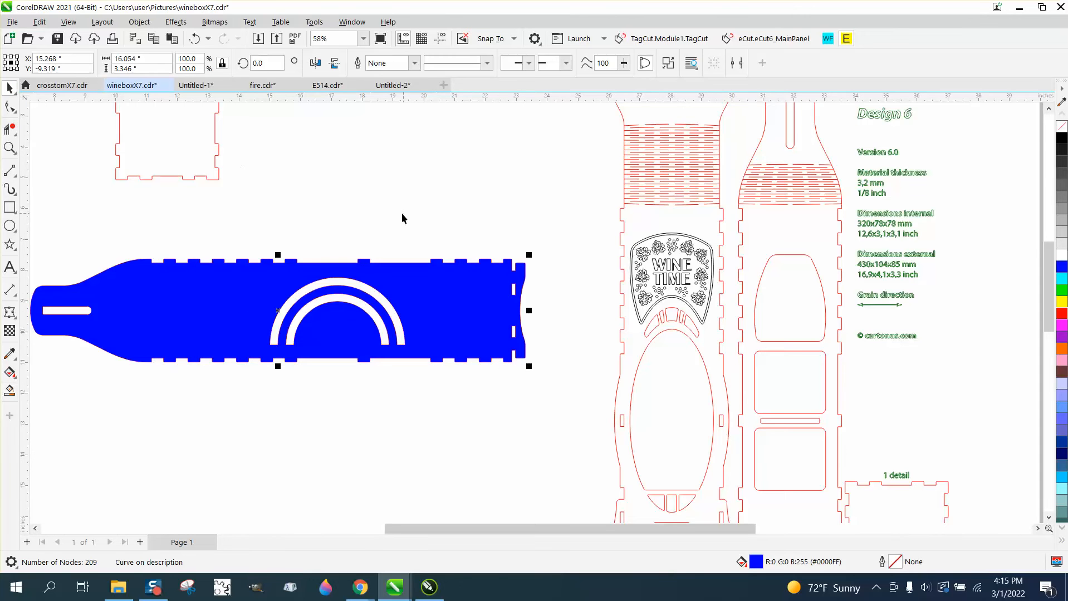
pyautogui.click(194, 40)
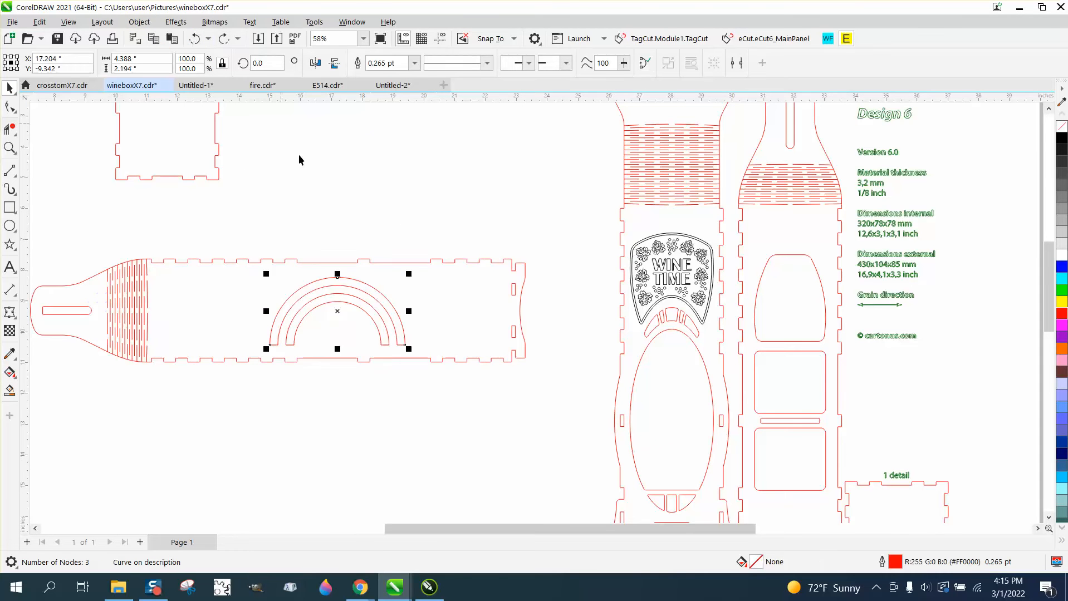
# Paste a vertically mirrored copy of the arch curves in place and weld both sets into one curve
pyautogui.moveTo(238, 250); pyautogui.dragTo(261, 310)
pyautogui.moveTo(435, 362); pyautogui.dragTo(437, 362)
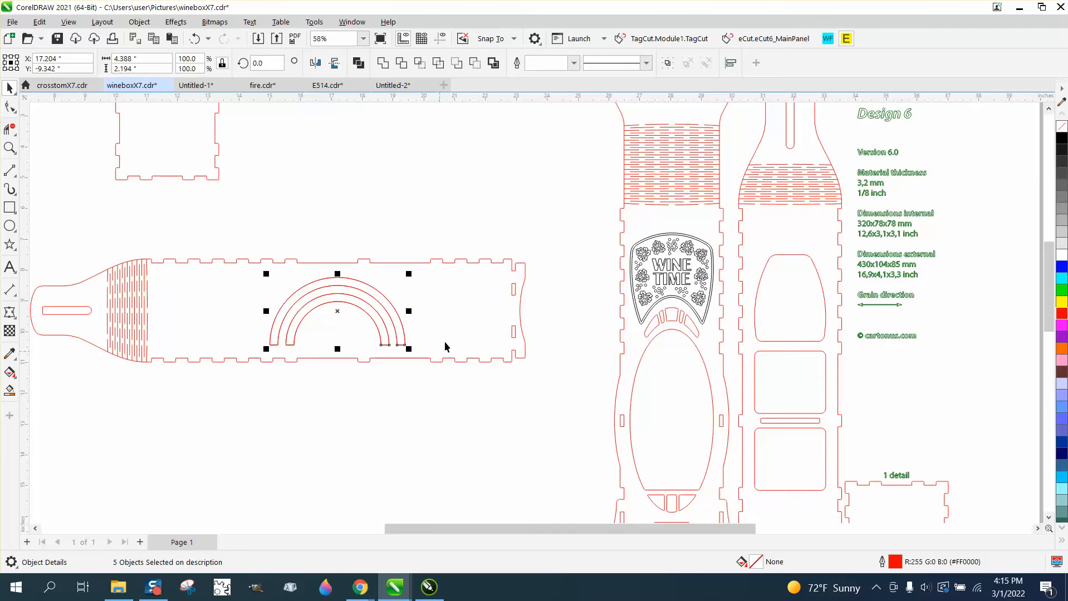
pyautogui.hotkey('ctrl', 'c')
pyautogui.hotkey('ctrl', 'v')
pyautogui.click(334, 62)
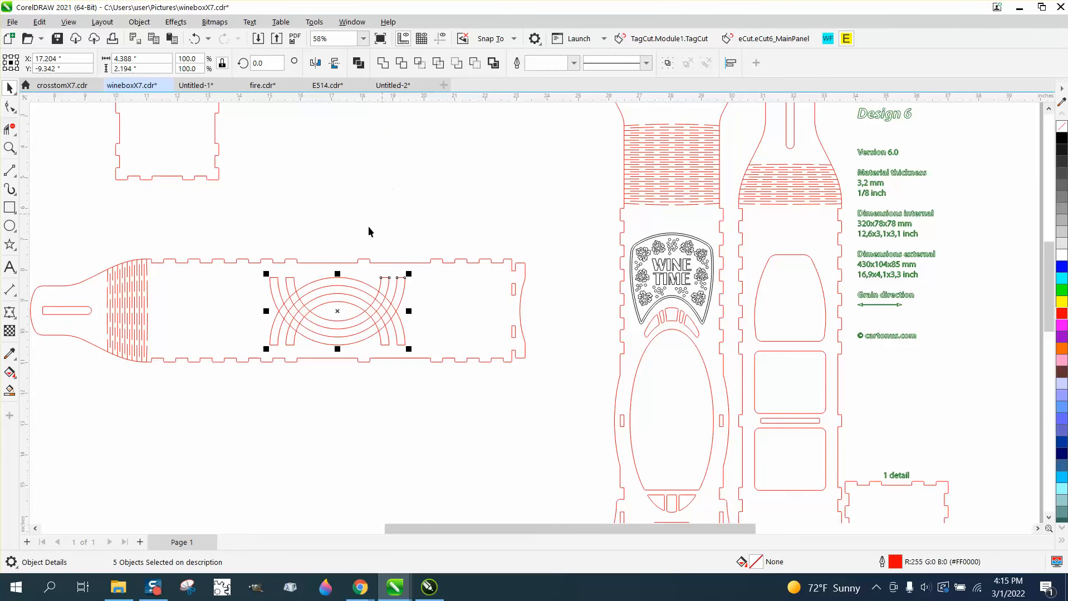
pyautogui.moveTo(247, 238); pyautogui.dragTo(471, 382)
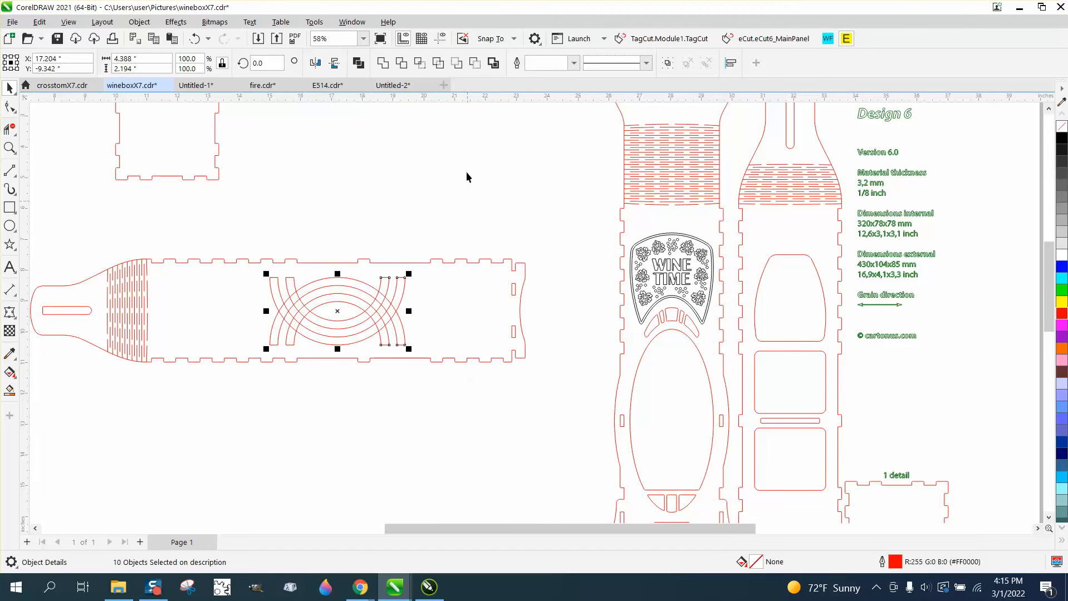
pyautogui.click(382, 63)
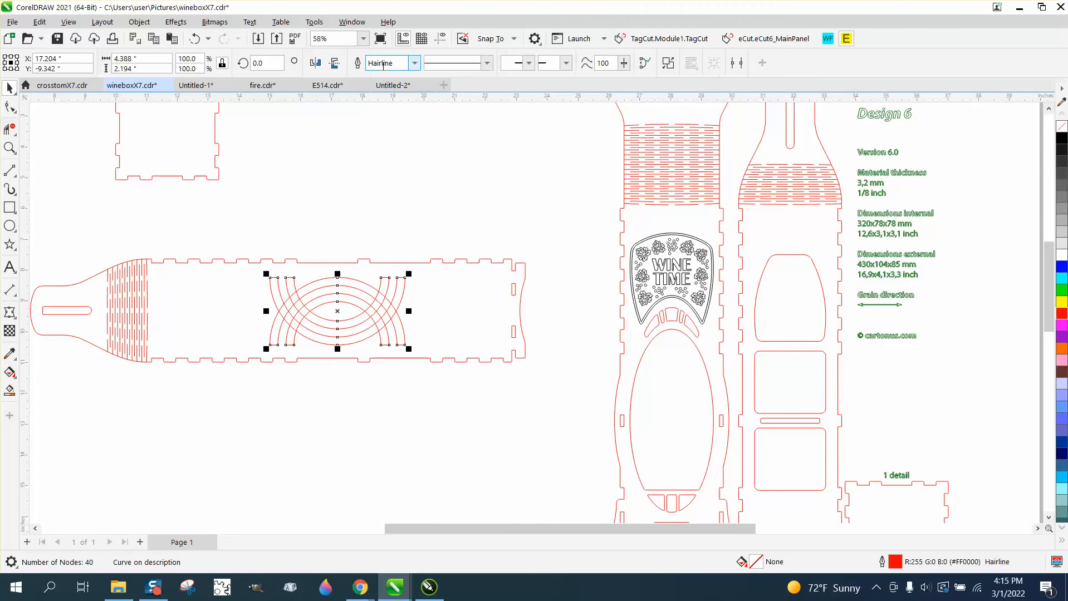
# Undo the weld of the arch curves and try Back Minus Front, Front Minus Back and Intersect on the two sets
pyautogui.click(191, 40)
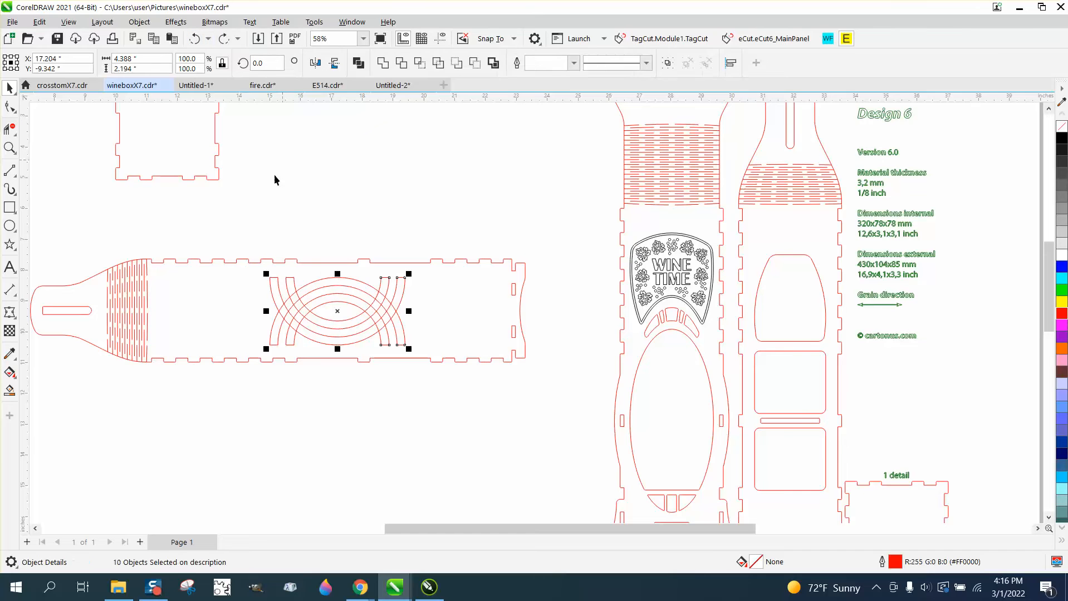
pyautogui.click(475, 64)
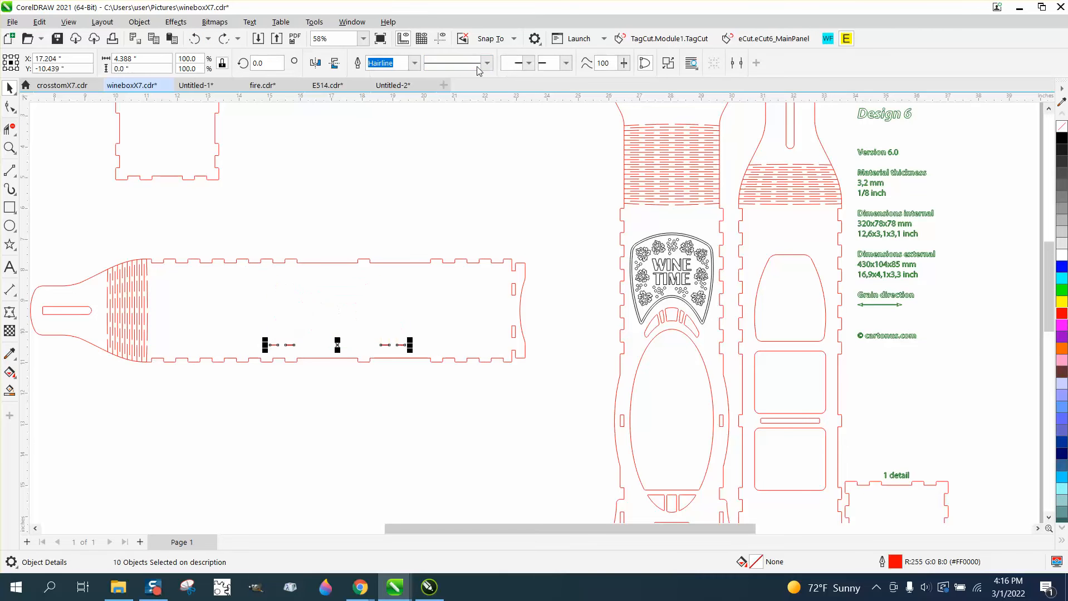
pyautogui.click(204, 42)
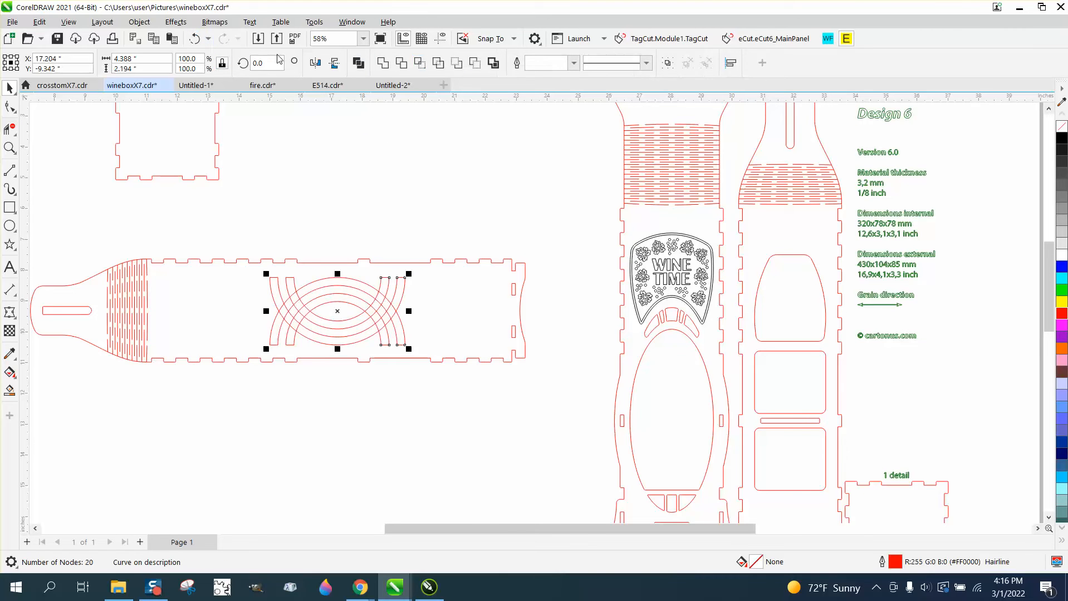
pyautogui.click(456, 64)
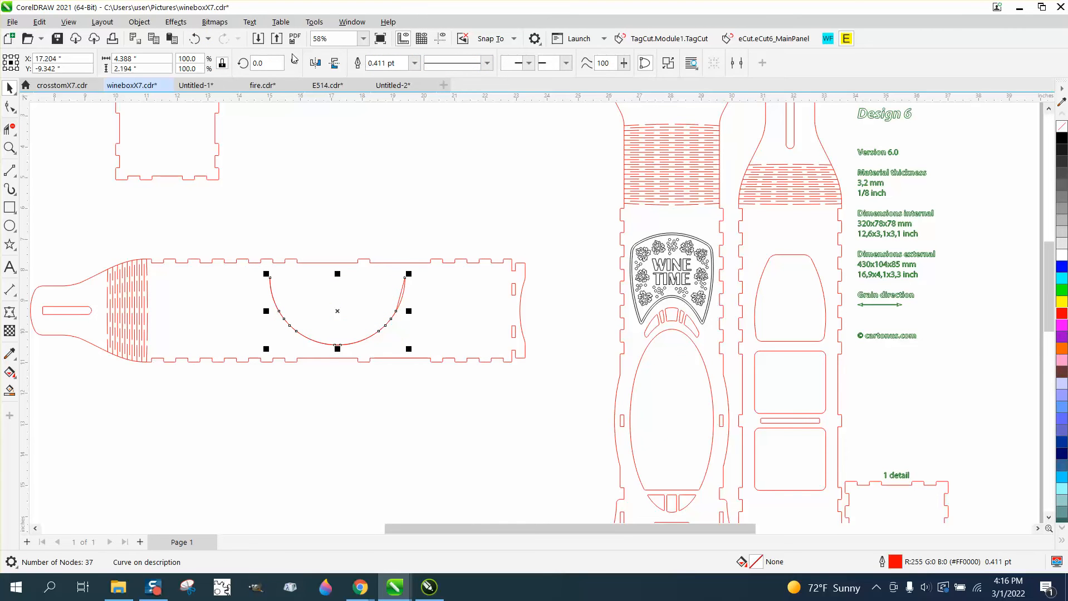
pyautogui.click(196, 40)
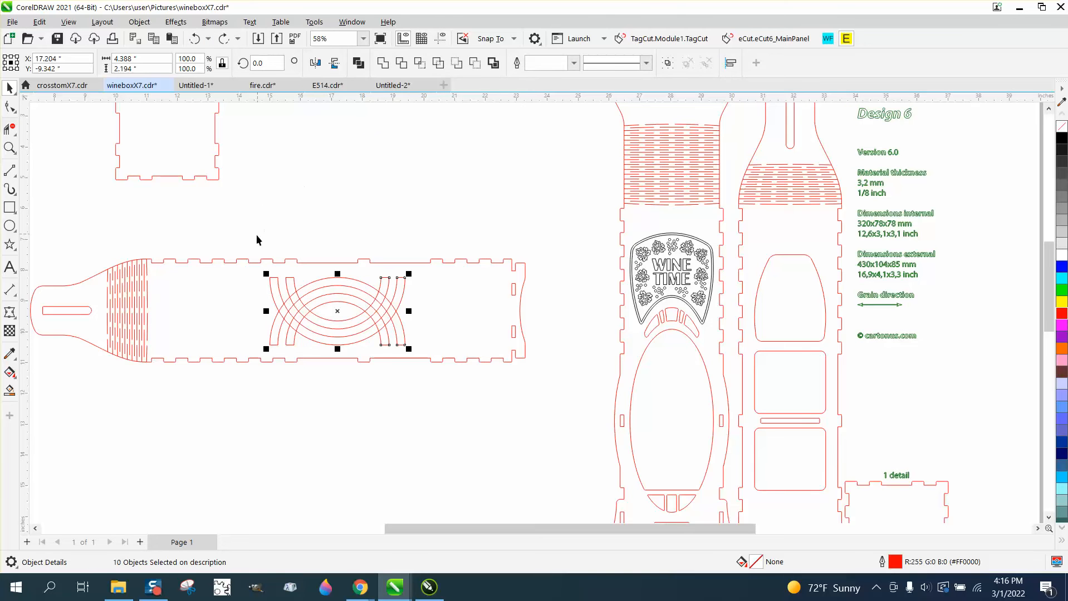
pyautogui.moveTo(253, 251); pyautogui.dragTo(372, 356)
pyautogui.moveTo(442, 370); pyautogui.dragTo(442, 372)
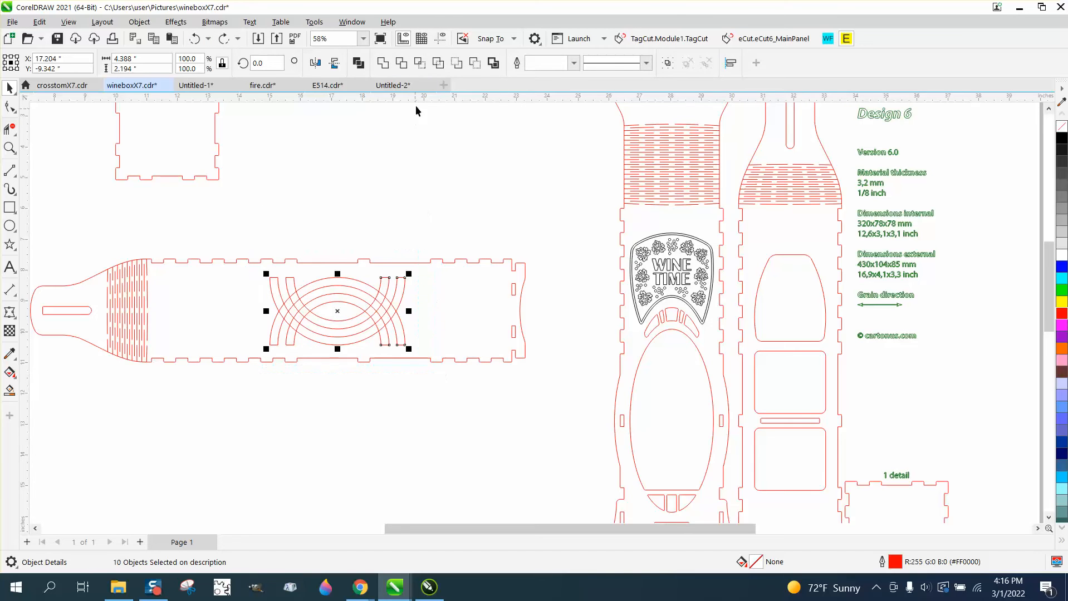
pyautogui.click(419, 62)
pyautogui.click(636, 323)
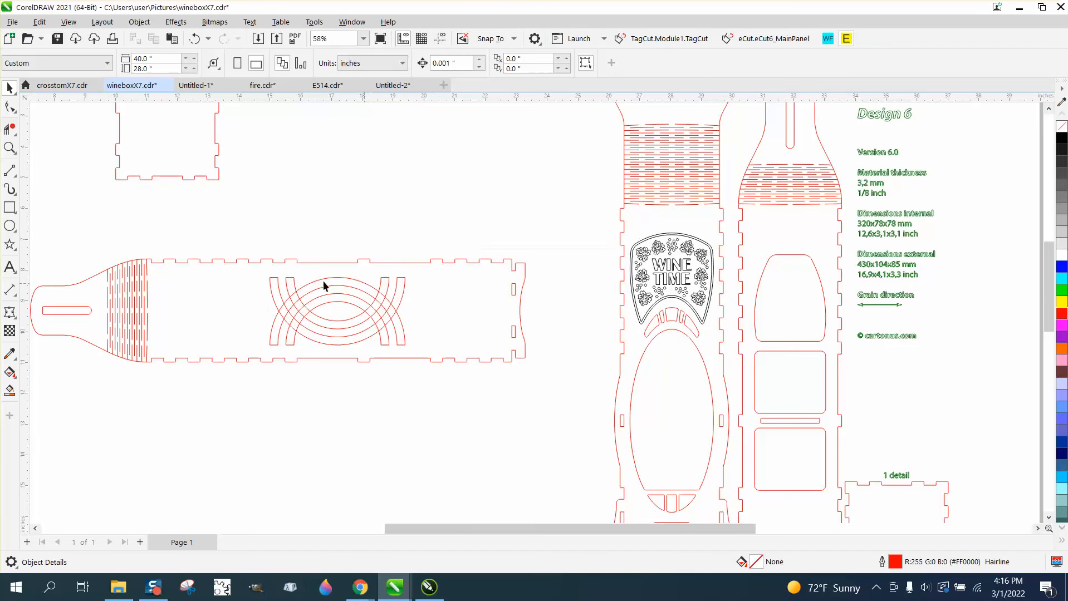
# Delete the inverted arches' line segments that run inside the U-shaped bands with Virtual Segment Delete
pyautogui.click(9, 147)
pyautogui.moveTo(244, 222); pyautogui.dragTo(537, 400)
pyautogui.click(11, 130)
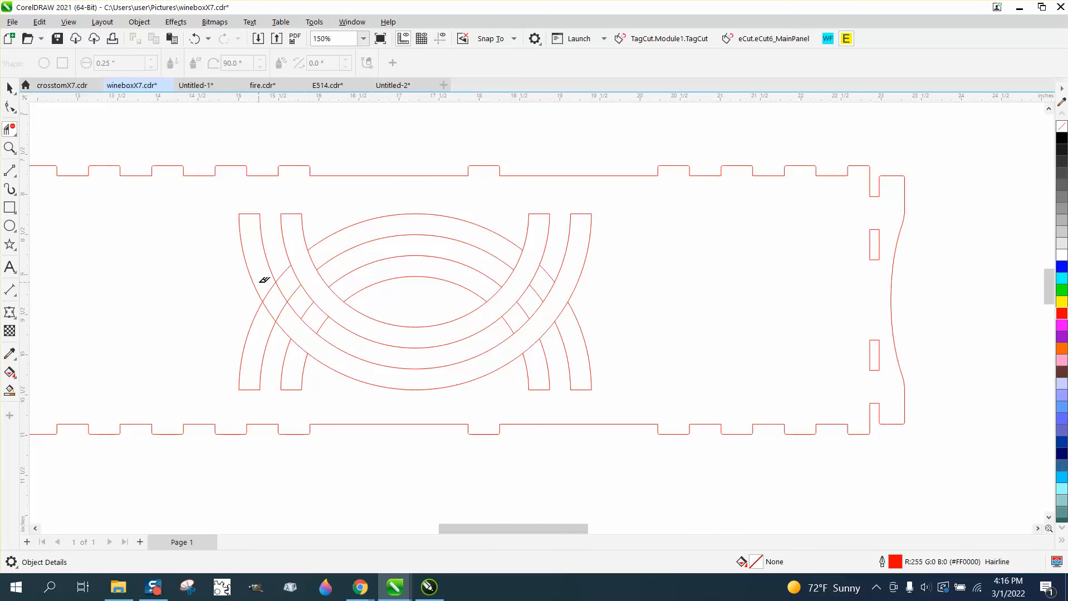
pyautogui.moveTo(262, 281); pyautogui.dragTo(289, 321)
# Delete the remaining U-arc segments inside the inverted bands at both crossings, leaving an open lattice with two diamonds and a central lens
pyautogui.click(10, 147)
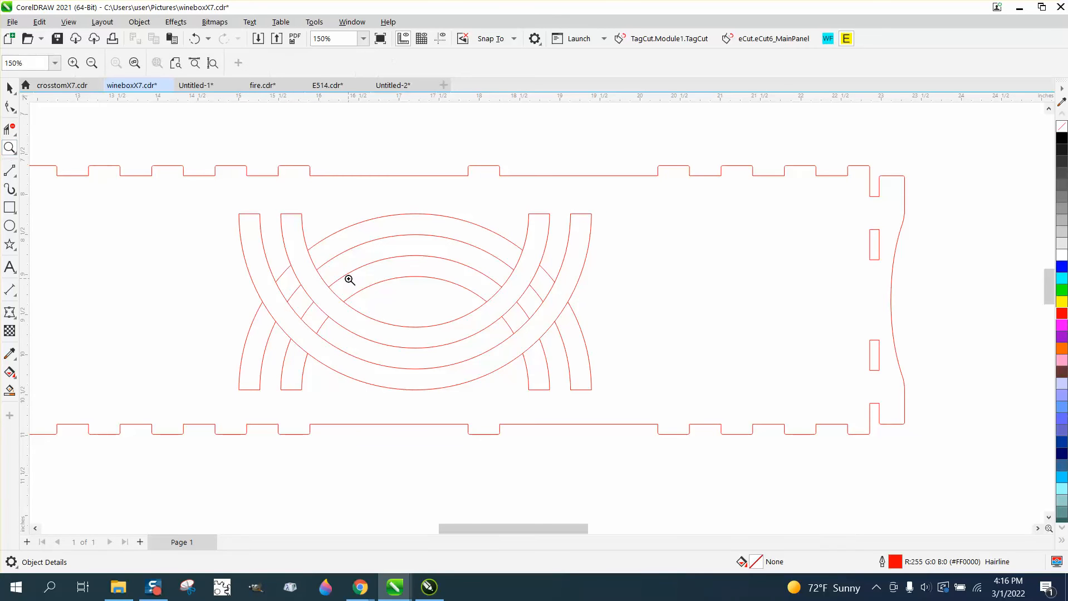
pyautogui.moveTo(285, 258); pyautogui.dragTo(349, 288)
pyautogui.scroll(-5, 307, 275)
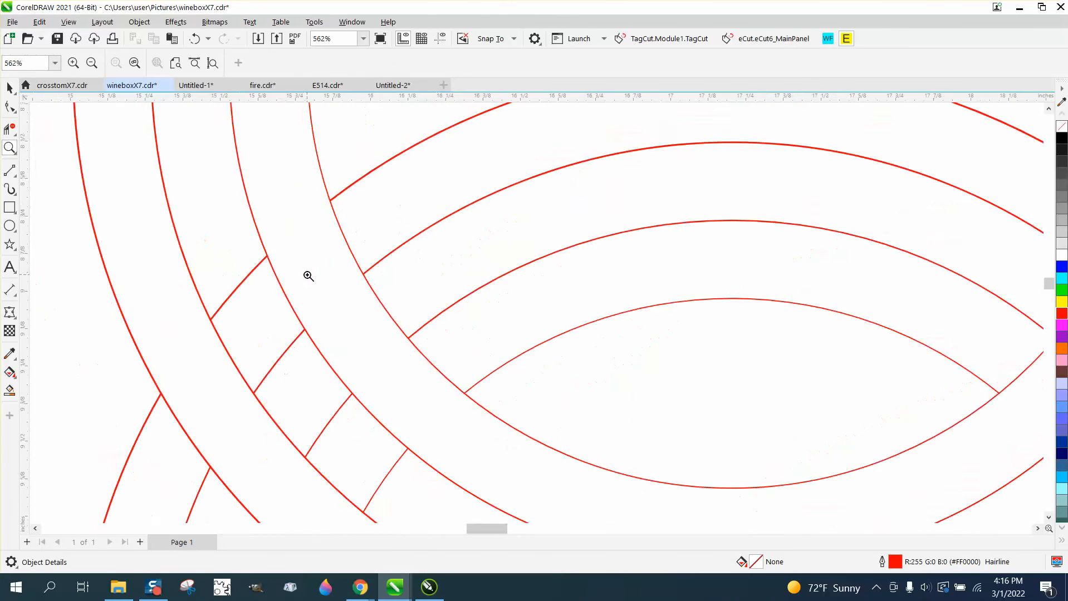
pyautogui.scroll(-5, 307, 275)
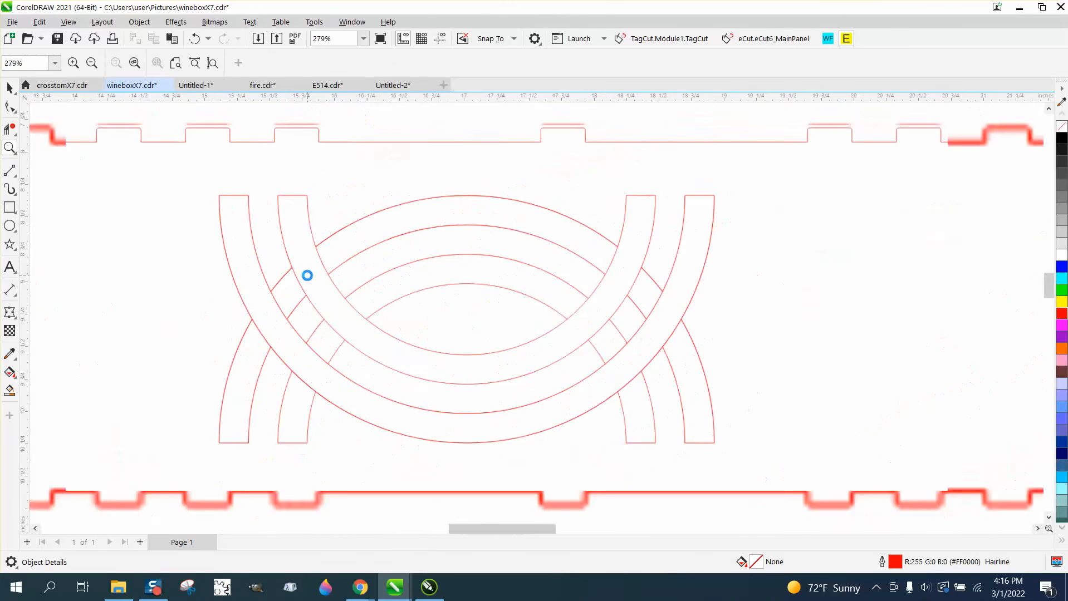
pyautogui.click(9, 131)
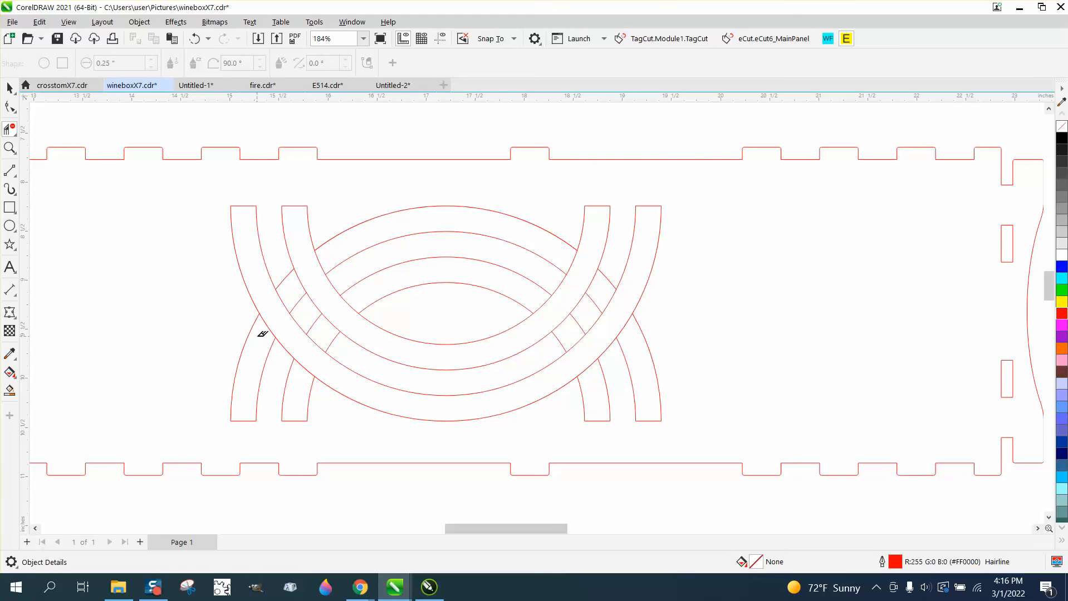
pyautogui.moveTo(262, 334); pyautogui.dragTo(336, 251)
pyautogui.moveTo(616, 307); pyautogui.dragTo(562, 252)
pyautogui.moveTo(599, 379); pyautogui.dragTo(545, 299)
pyautogui.moveTo(383, 294)
pyautogui.mouseDown()
pyautogui.moveTo(348, 304)
pyautogui.moveTo(315, 340)
pyautogui.moveTo(299, 384)
pyautogui.mouseUp()
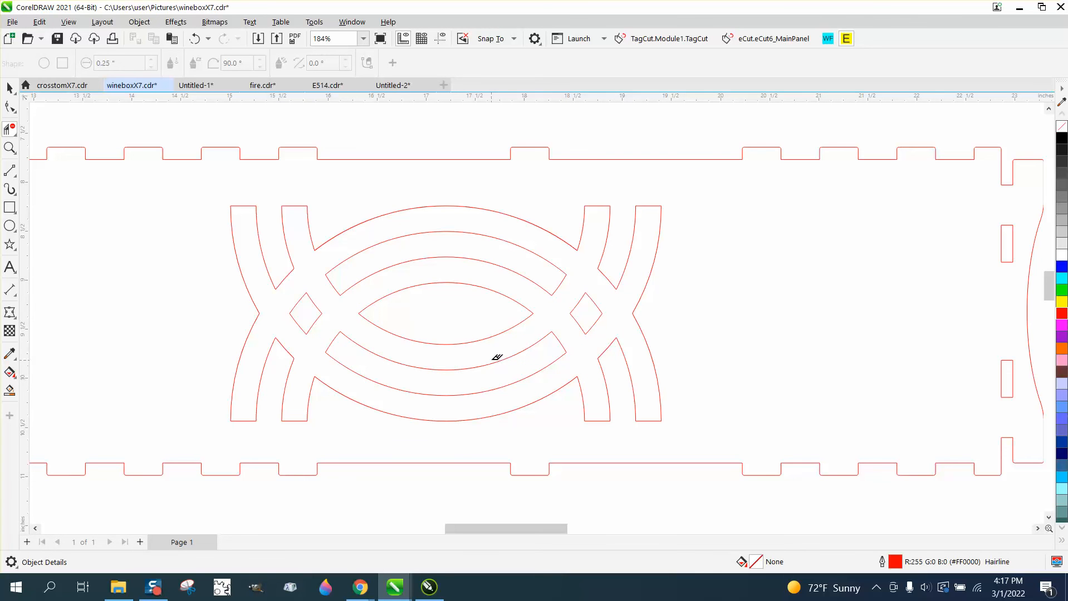
# Draw a near-vertical 2-point line about 4.1 inches long across the panel just beside the dashed hinge section
pyautogui.scroll(-3, 333, 301)
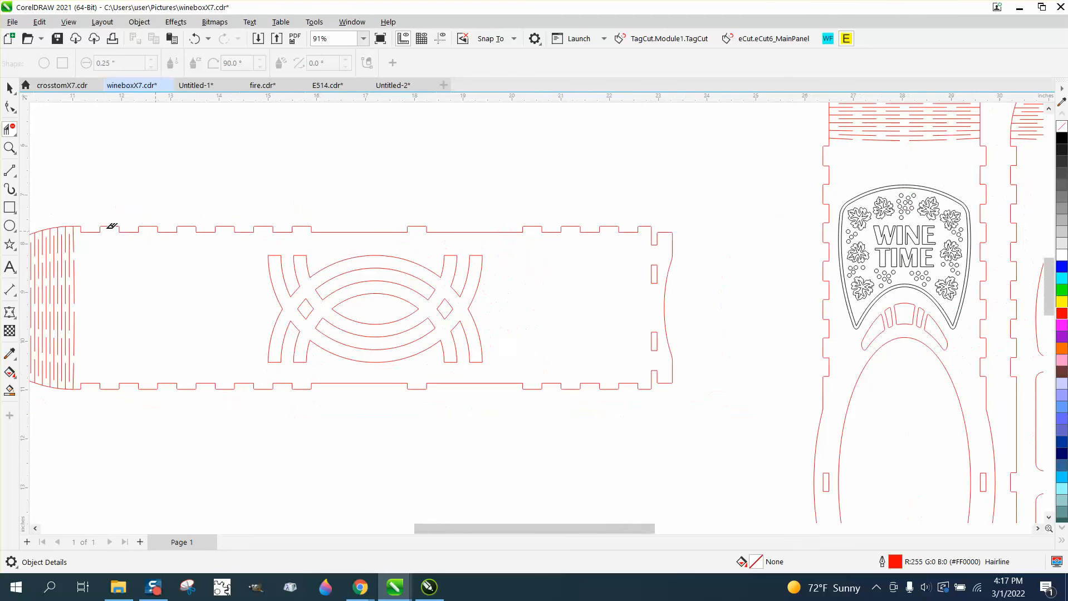
pyautogui.click(13, 207)
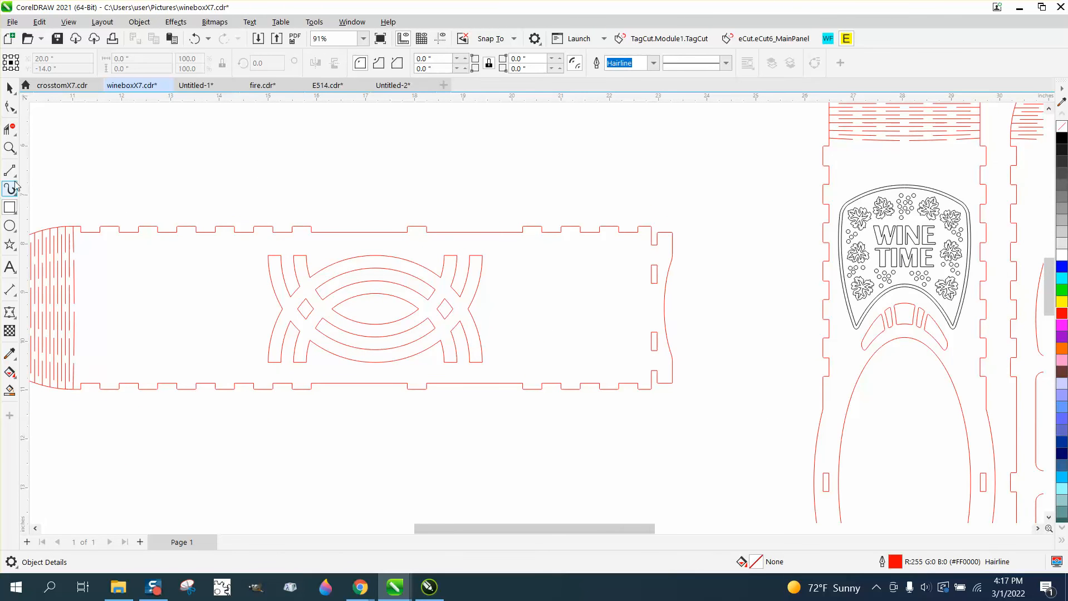
pyautogui.click(16, 178)
pyautogui.click(56, 185)
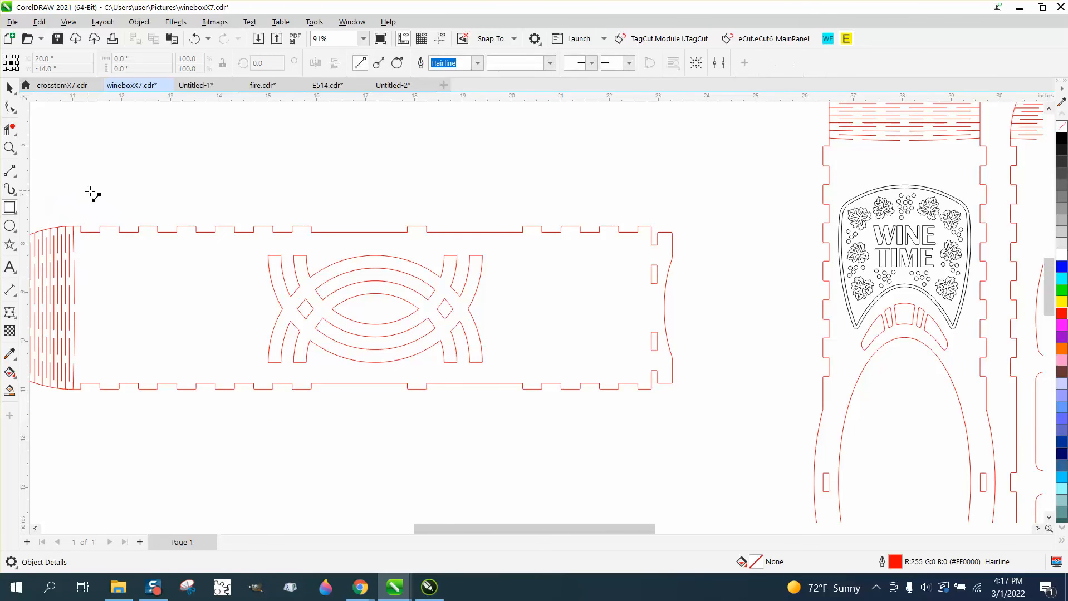
pyautogui.moveTo(90, 197); pyautogui.dragTo(91, 398)
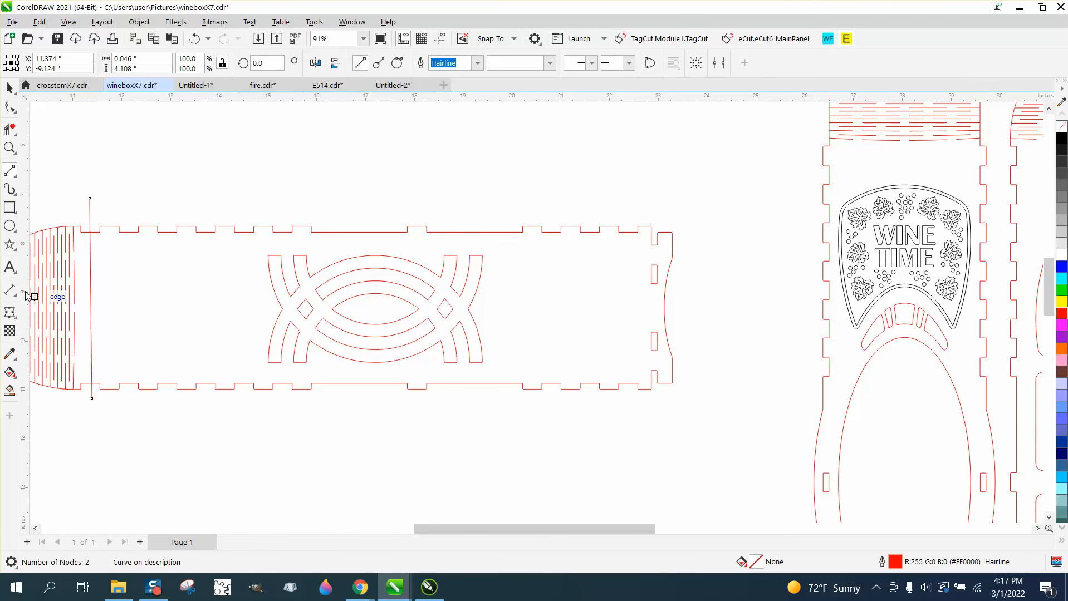
# Apply a blue Smart Fill to the panel, both crescents, the central lens and the two diamonds of the arch design
pyautogui.click(10, 389)
pyautogui.click(191, 331)
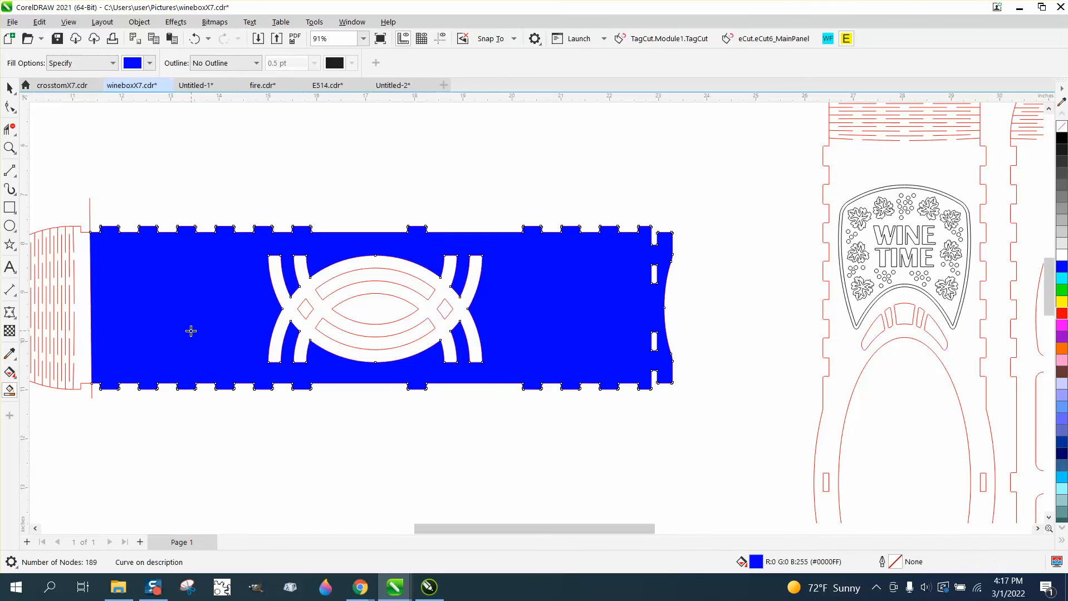
pyautogui.click(350, 278)
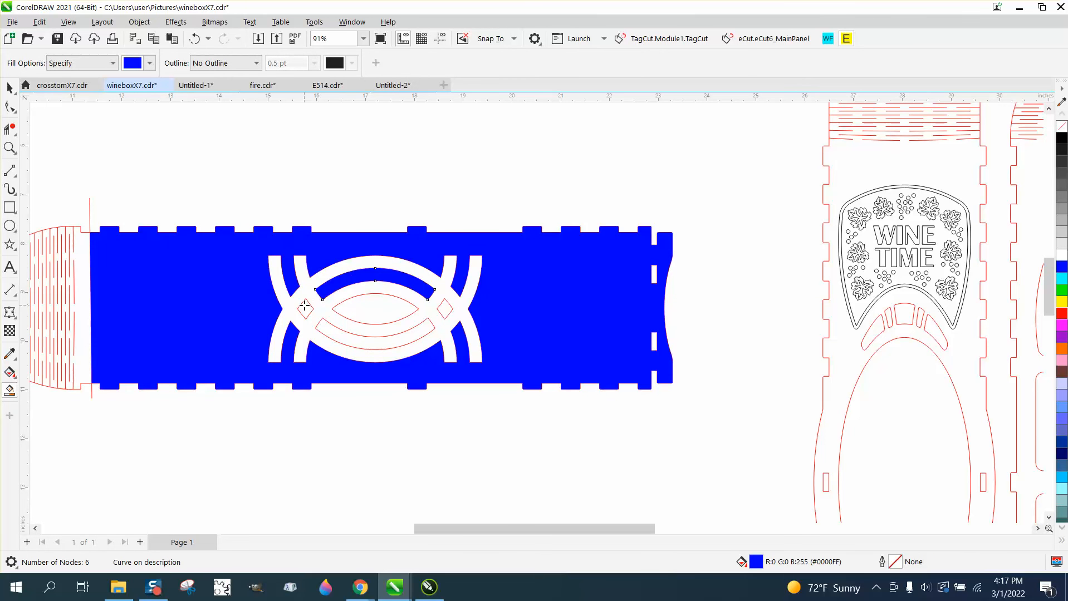
pyautogui.click(304, 307)
pyautogui.click(198, 42)
pyautogui.click(198, 42)
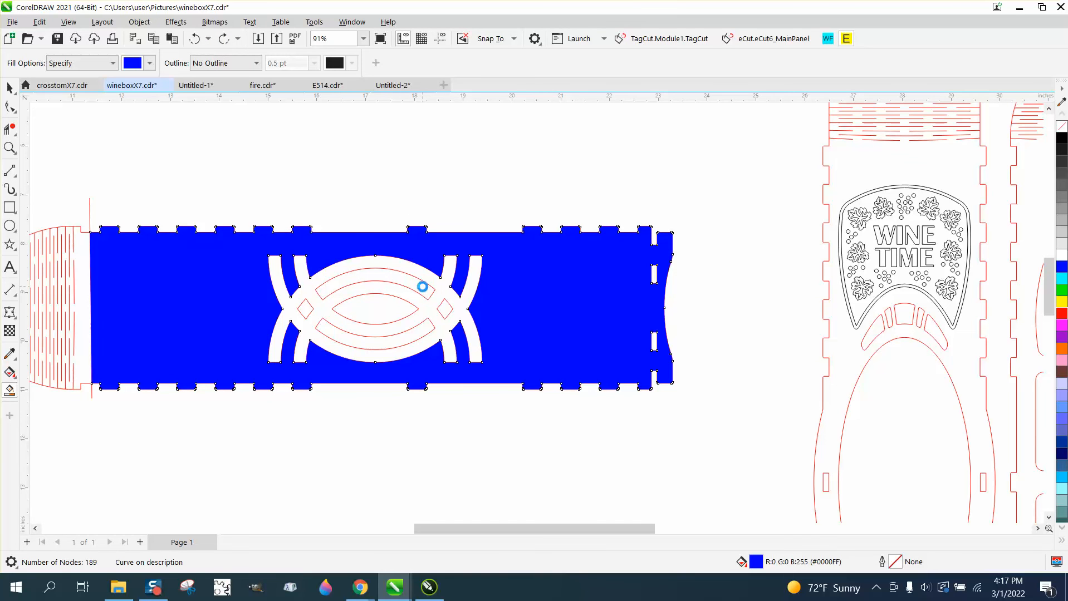
pyautogui.click(397, 311)
pyautogui.click(400, 333)
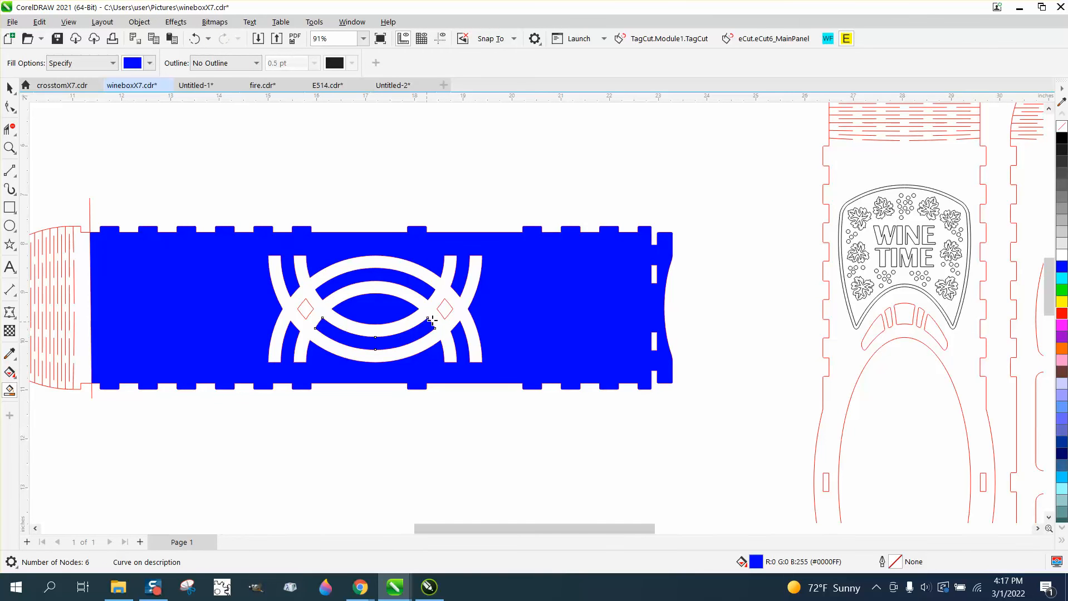
pyautogui.click(445, 313)
pyautogui.click(305, 310)
# Place a yellow rectangle about 12.8 by 5.4 inches over the filled panel and send it to the back of the page
pyautogui.scroll(-2, 351, 281)
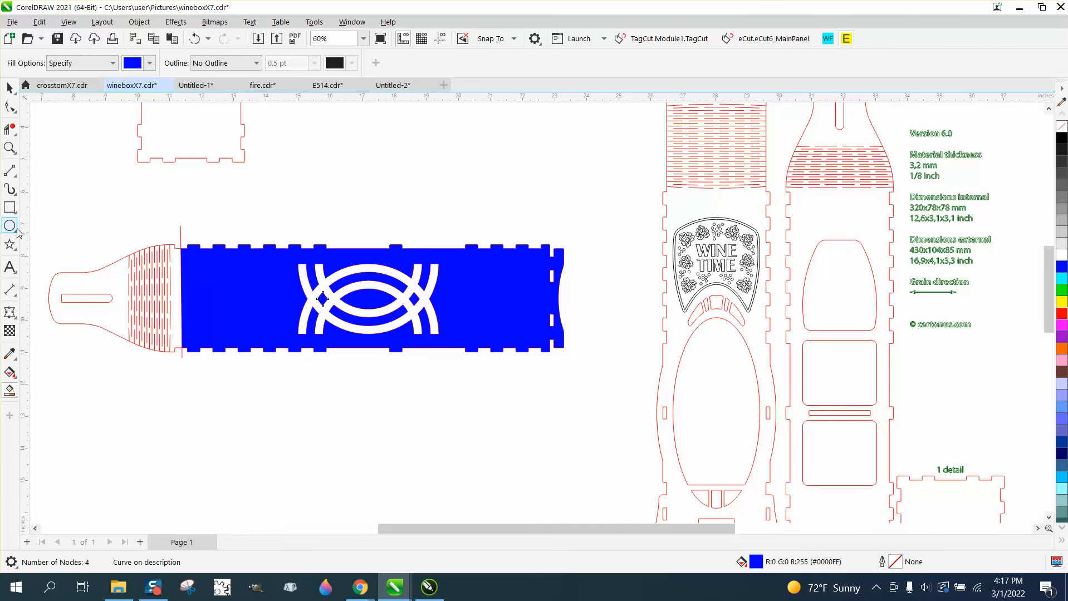
pyautogui.click(9, 207)
pyautogui.moveTo(168, 214); pyautogui.dragTo(581, 388)
pyautogui.click(1062, 301)
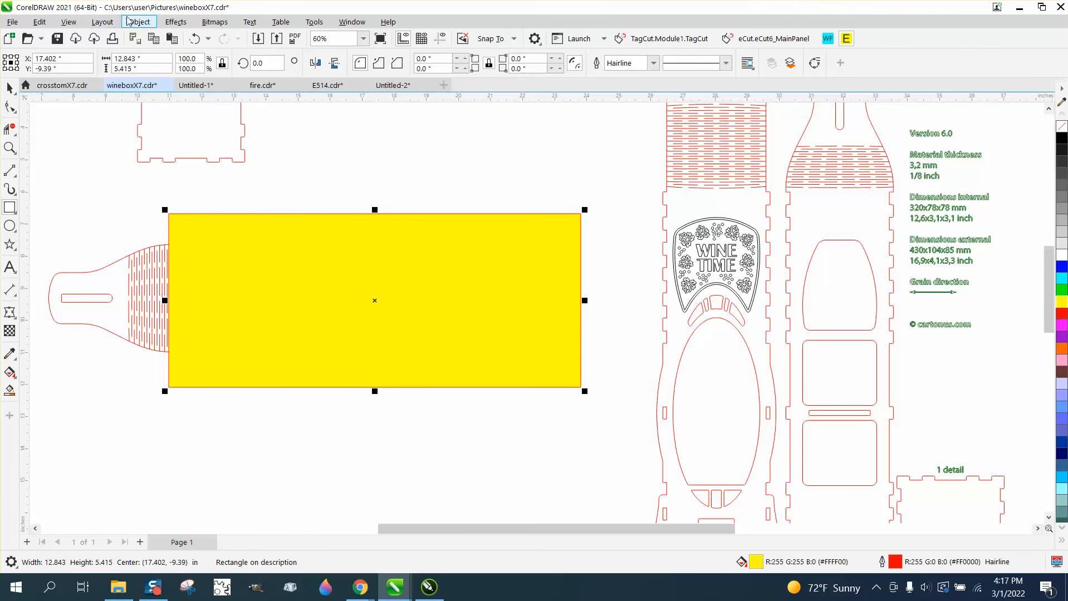
pyautogui.click(139, 22)
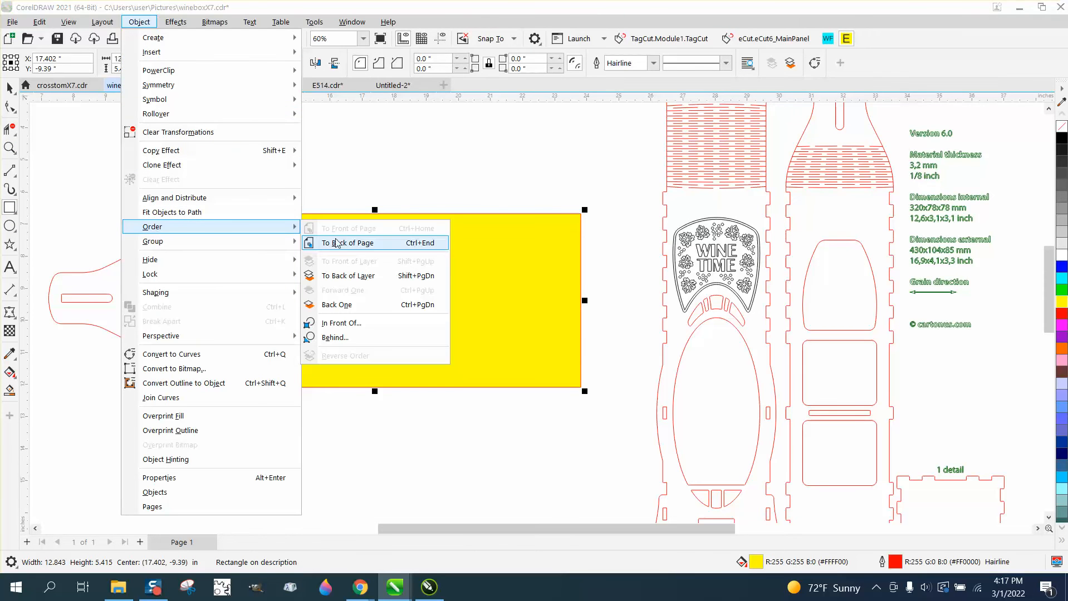
pyautogui.click(339, 243)
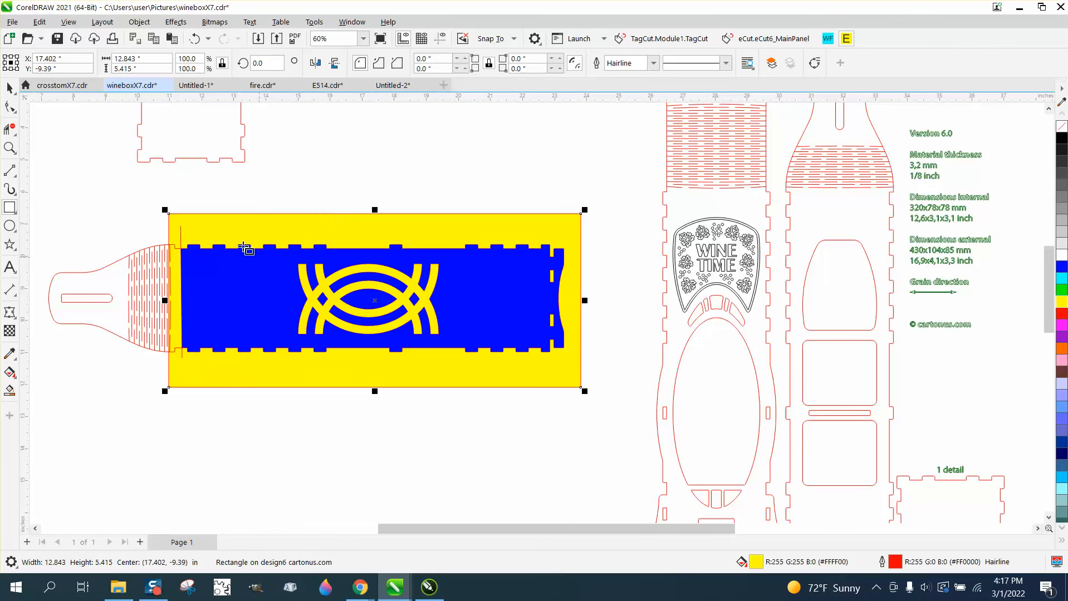
pyautogui.click(12, 90)
# Undo the yellow backing rectangle and all the blue Smart Fills on the panel and arch design
pyautogui.click(195, 39)
pyautogui.click(195, 39)
pyautogui.click(195, 39)
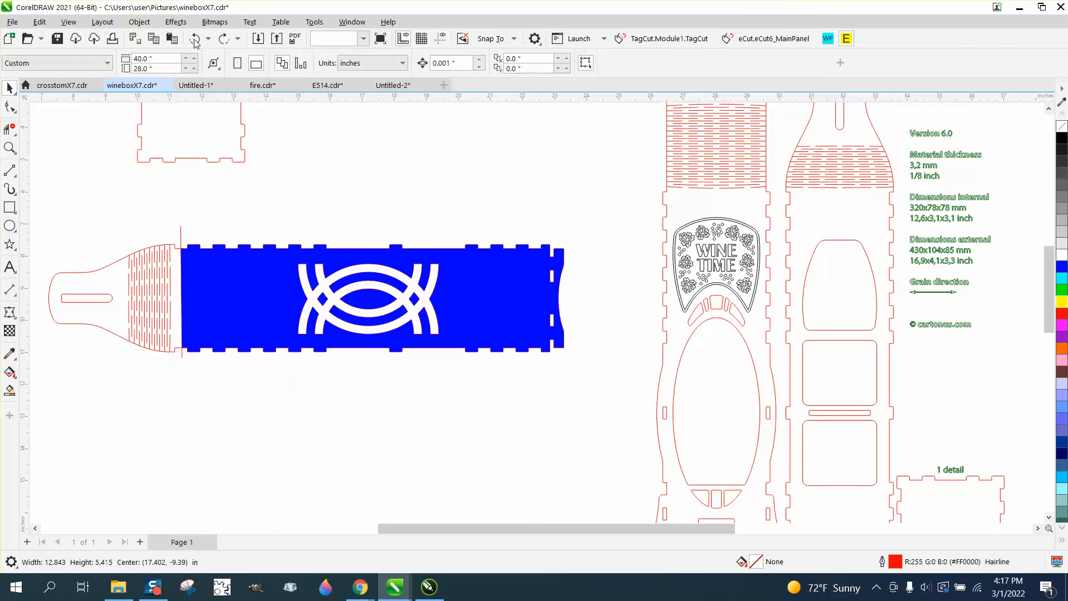
pyautogui.click(195, 40)
pyautogui.click(196, 40)
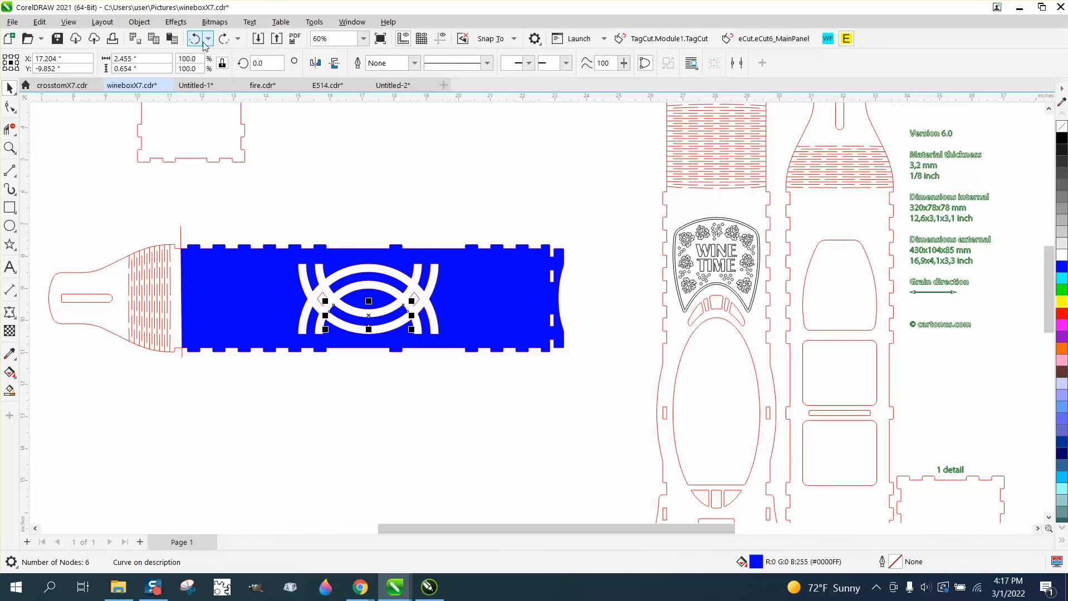
pyautogui.click(196, 40)
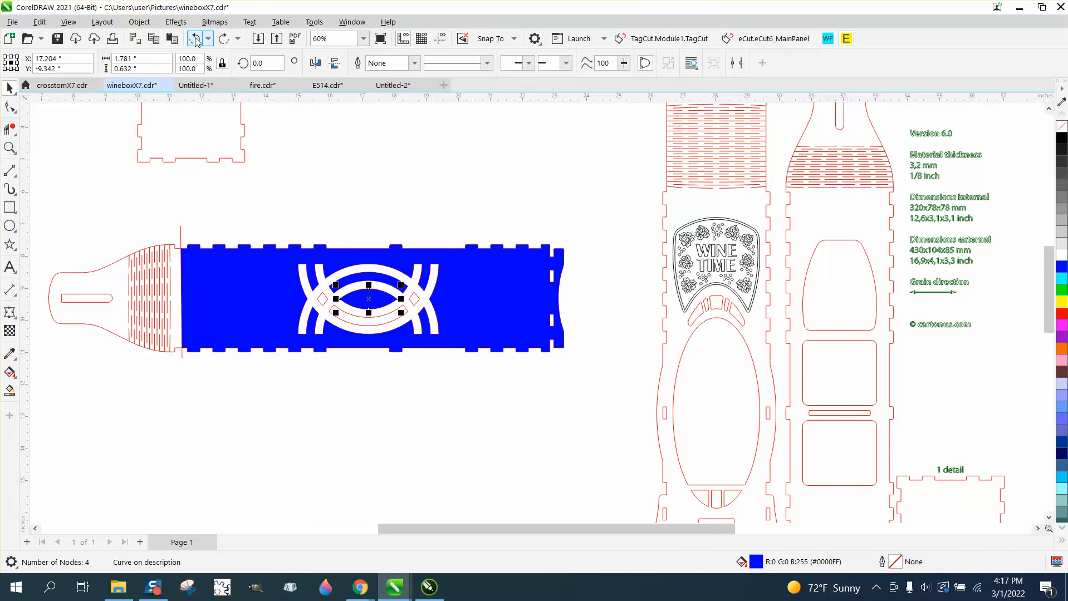
pyautogui.click(195, 40)
pyautogui.click(196, 40)
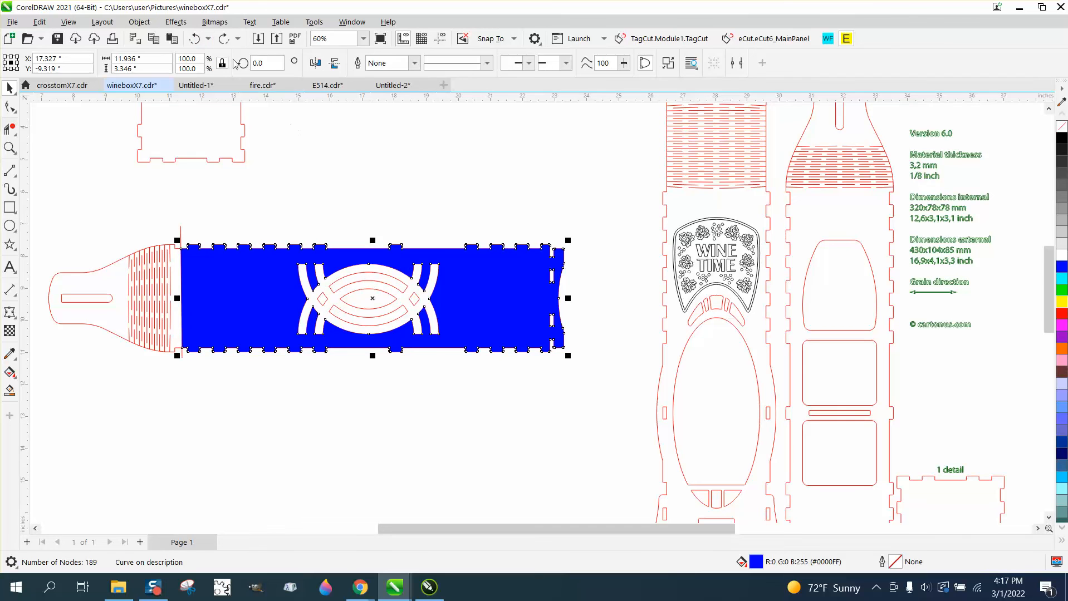
pyautogui.click(196, 40)
# Group the ten arch lattice objects and move the group horizontally toward the panel's base end, to X 20.179 inches
pyautogui.moveTo(277, 226); pyautogui.dragTo(476, 370)
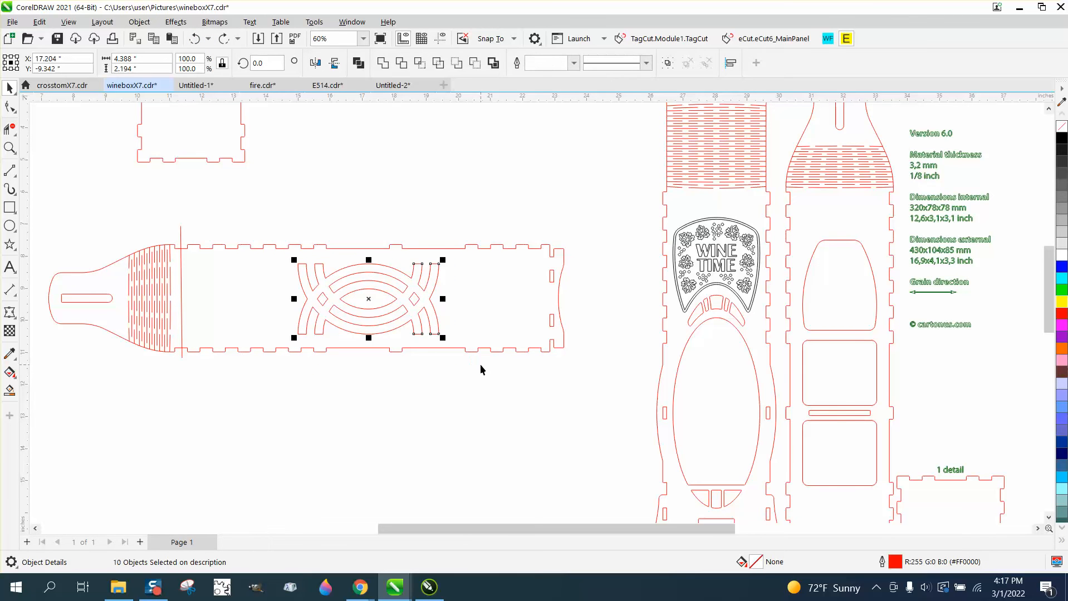
pyautogui.hotkey('ctrl', 'g')
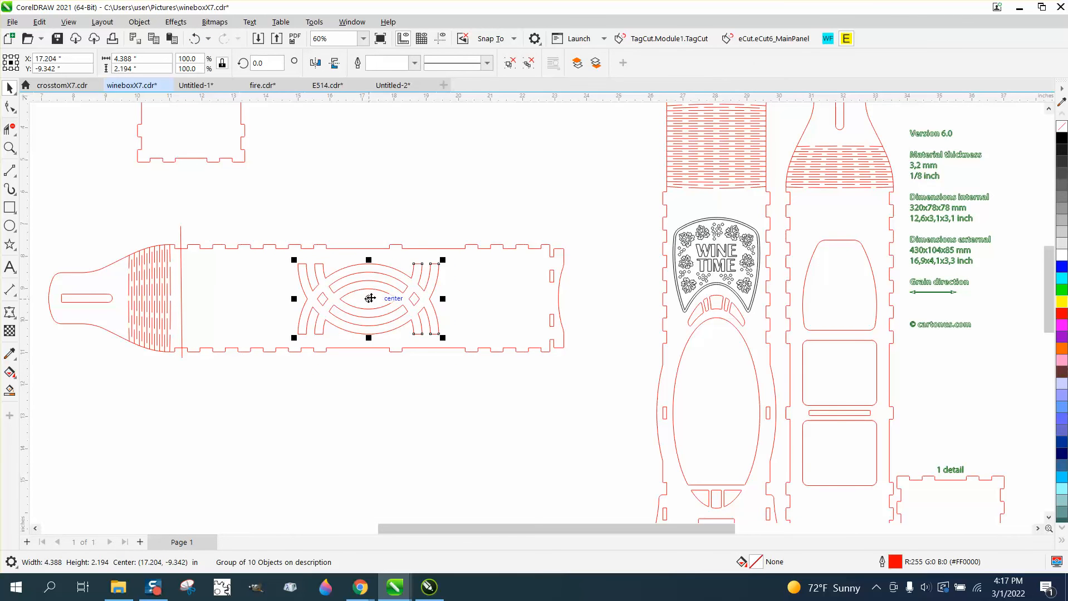
pyautogui.moveTo(370, 298); pyautogui.dragTo(465, 298)
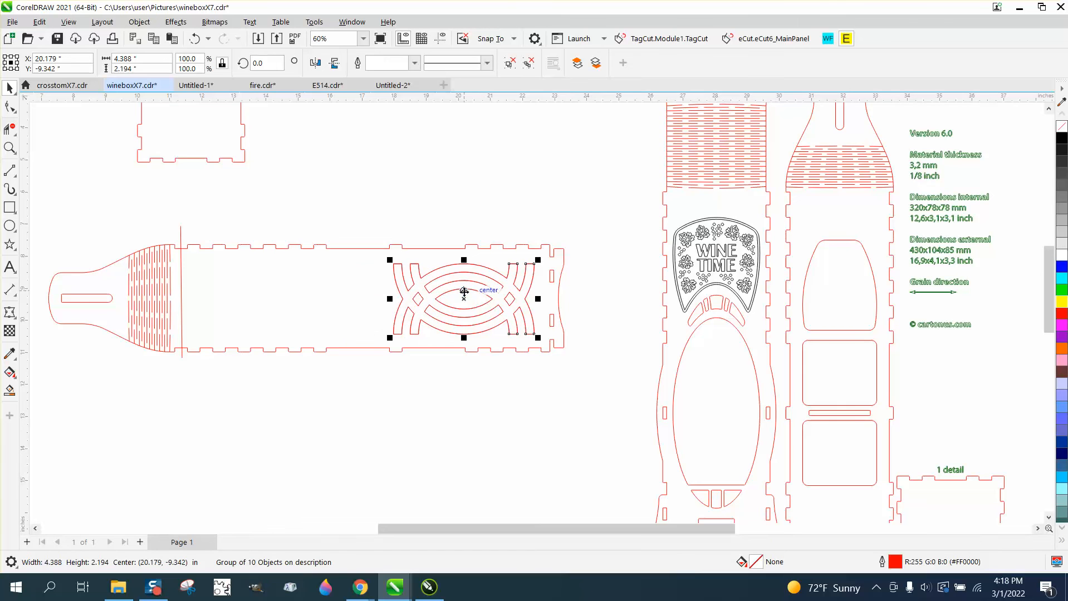
# Place a copy of the arch lattice group 5.640 inches toward the bottle neck on the same panel
pyautogui.keyDown('ctrl'); pyautogui.click(465, 305); pyautogui.keyUp('ctrl')
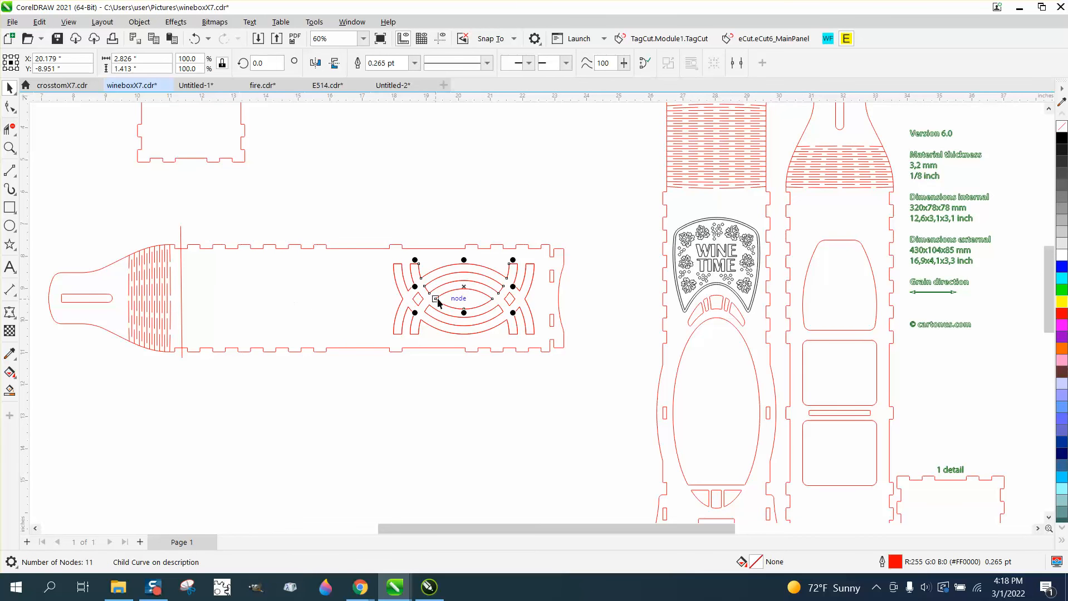
pyautogui.click(334, 246)
pyautogui.click(400, 267)
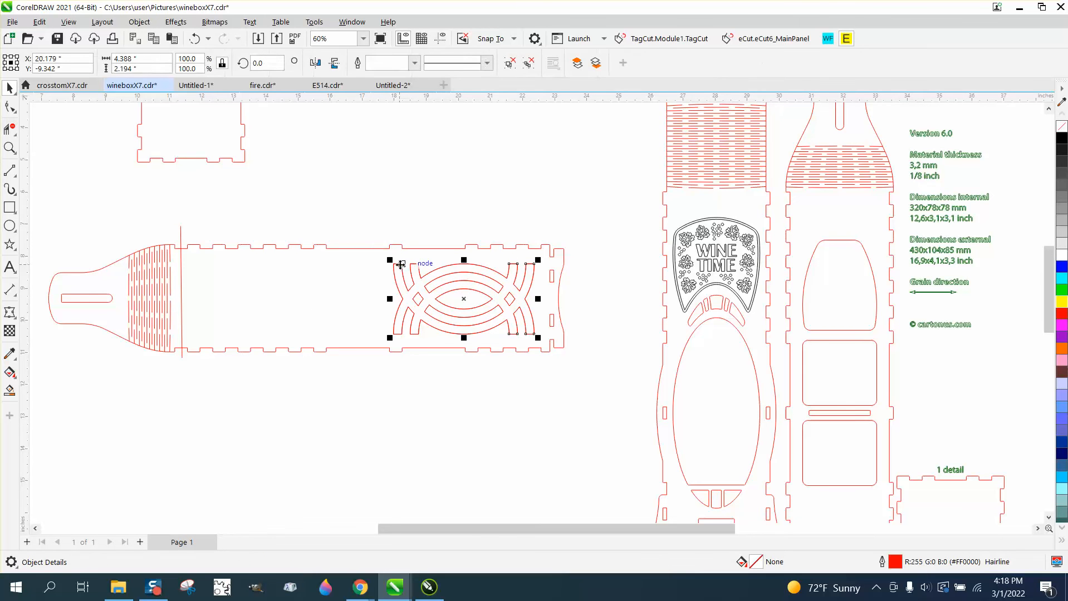
pyautogui.moveTo(461, 298); pyautogui.dragTo(283, 302)
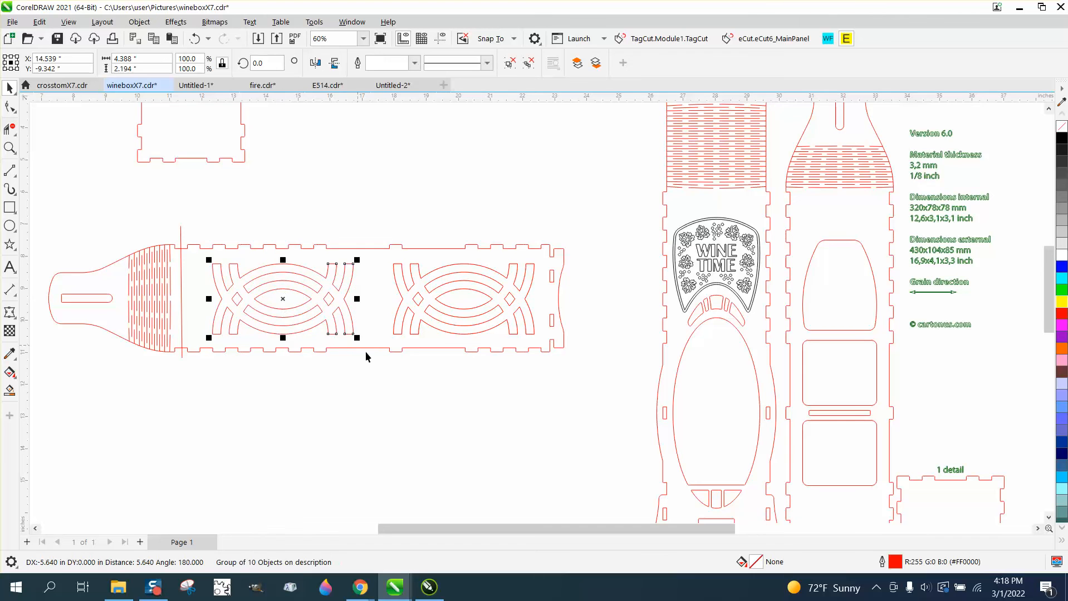
# Delete the vertical construction line crossing the horizontal panel beside its slatted bottle-neck section
pyautogui.scroll(-3, 386, 378)
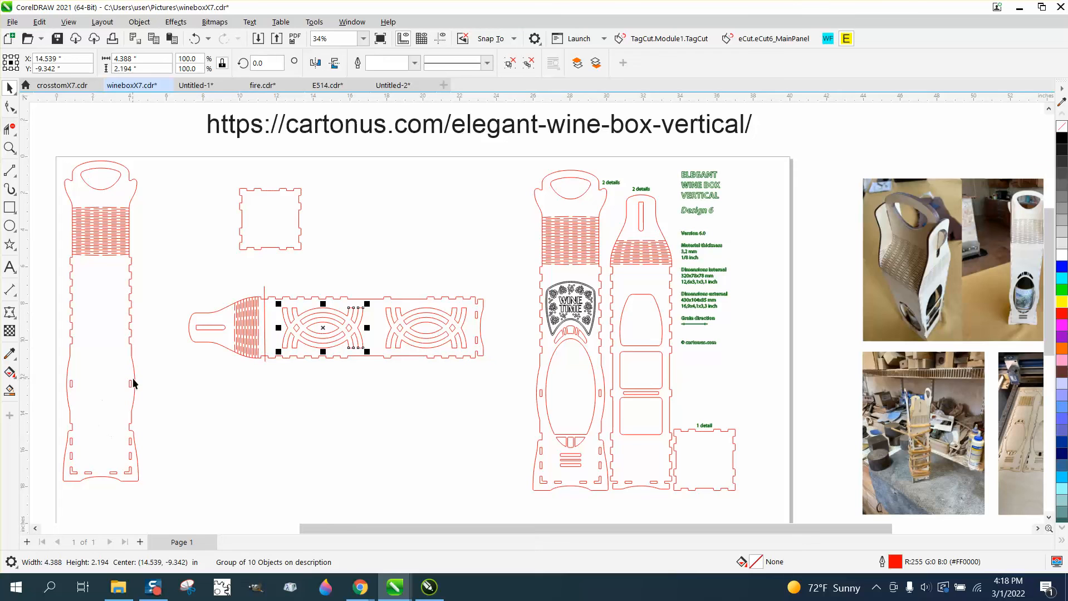
pyautogui.click(152, 352)
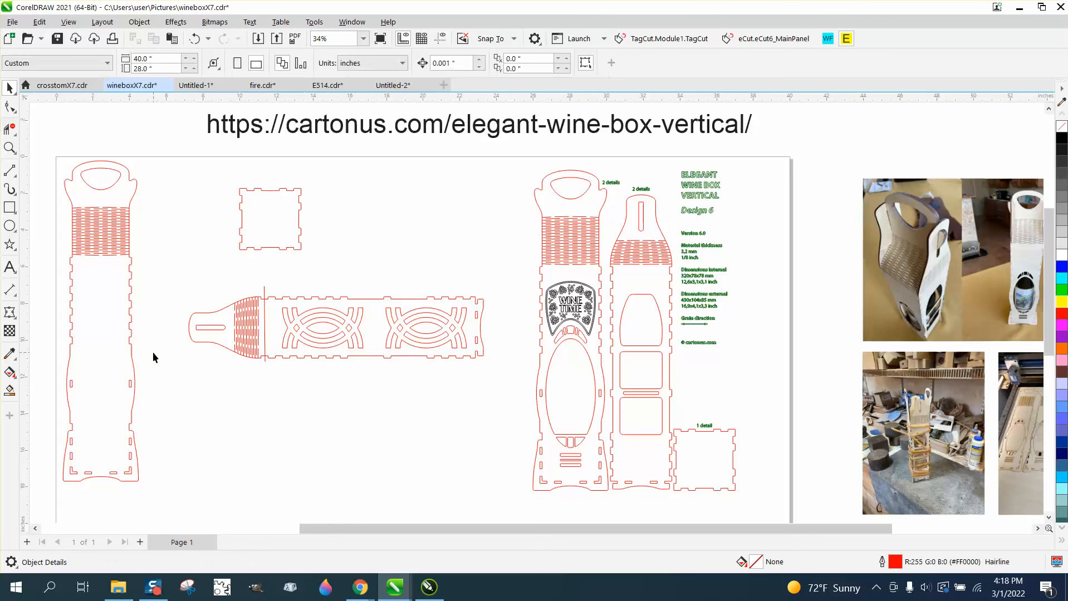
pyautogui.click(264, 295)
pyautogui.press('Delete')
# Examine the three cartonus.com web address lines above the page up close, leaving them deselected
pyautogui.scroll(-3, 573, 345)
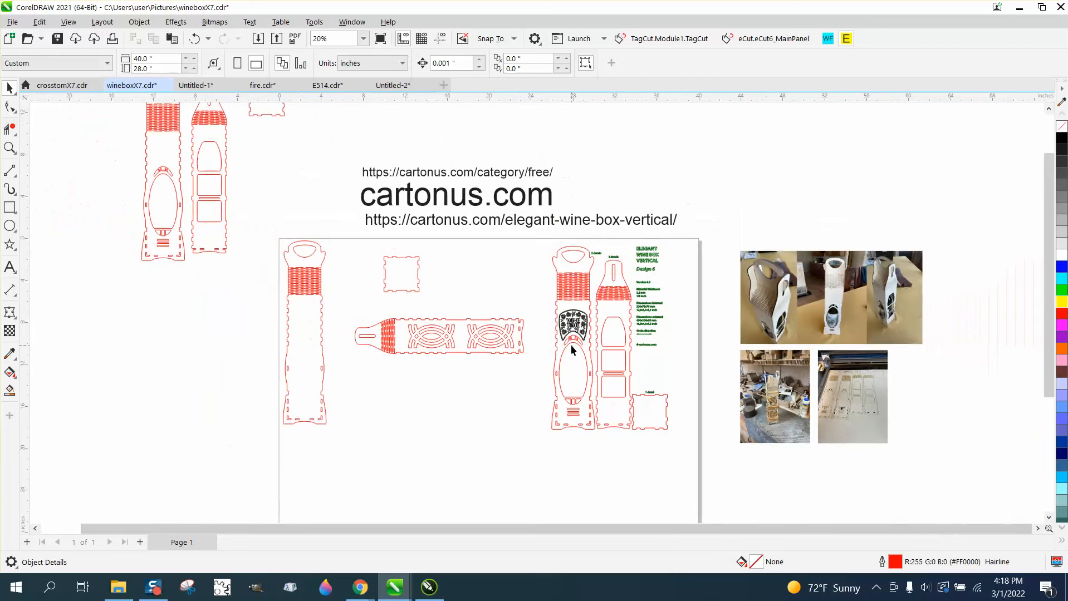
pyautogui.moveTo(342, 154); pyautogui.dragTo(726, 243)
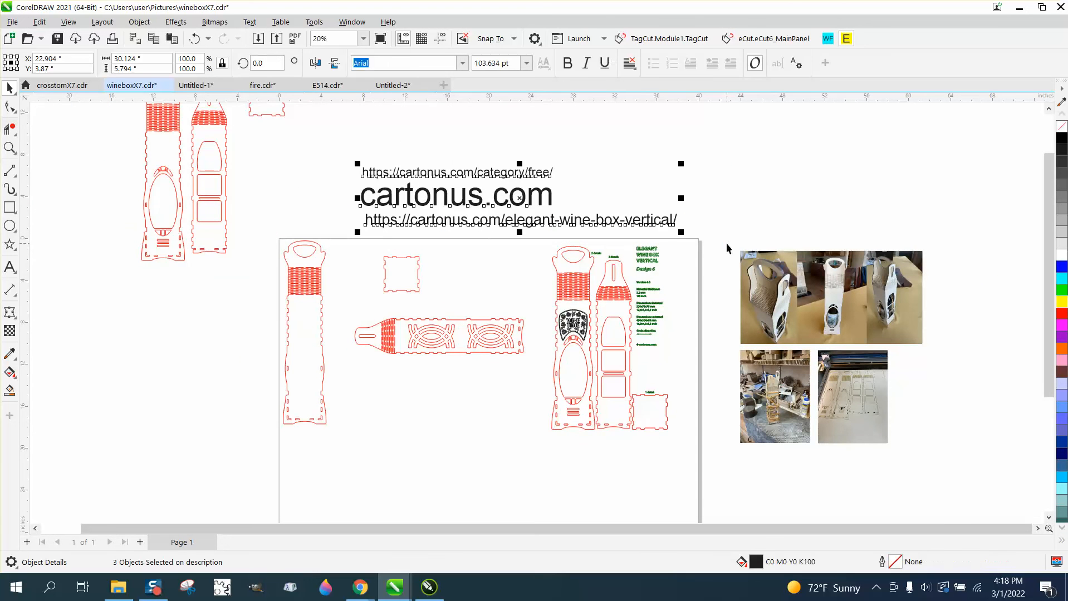
pyautogui.click(9, 148)
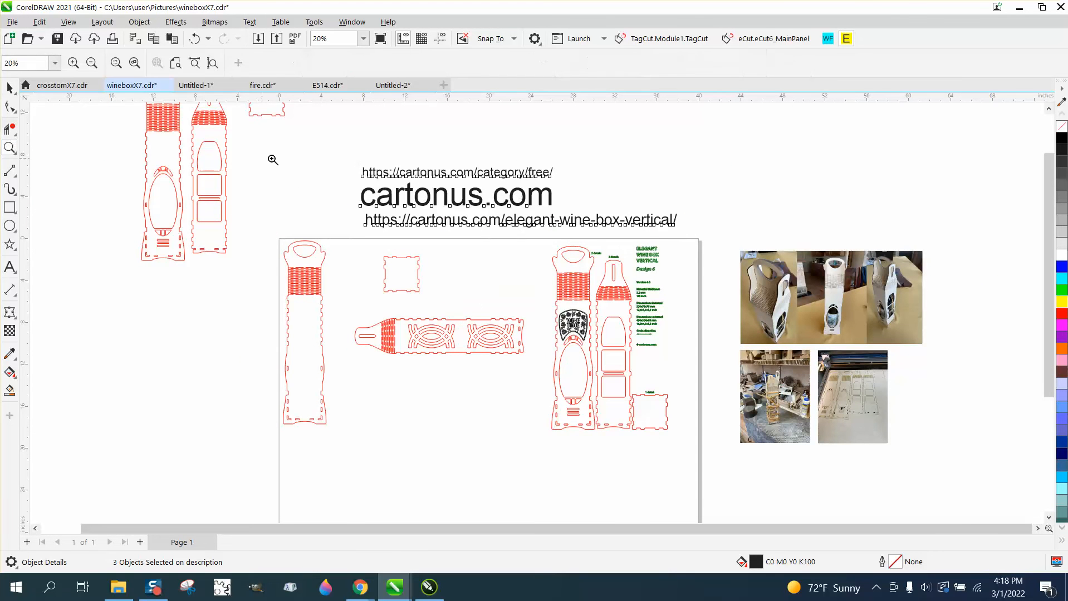
pyautogui.moveTo(281, 153); pyautogui.dragTo(681, 251)
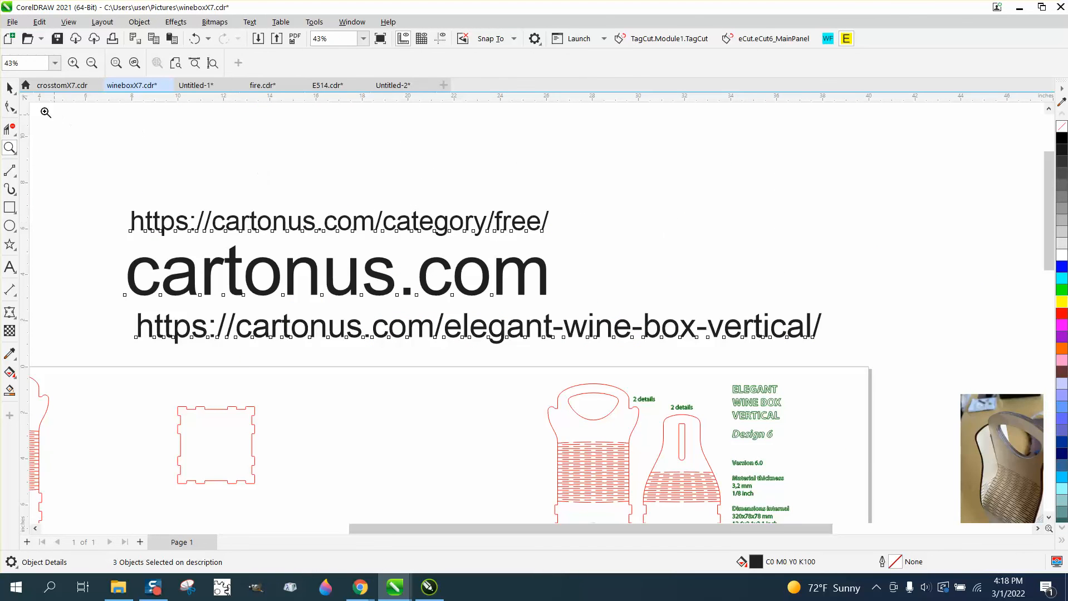
pyautogui.click(10, 88)
pyautogui.click(172, 129)
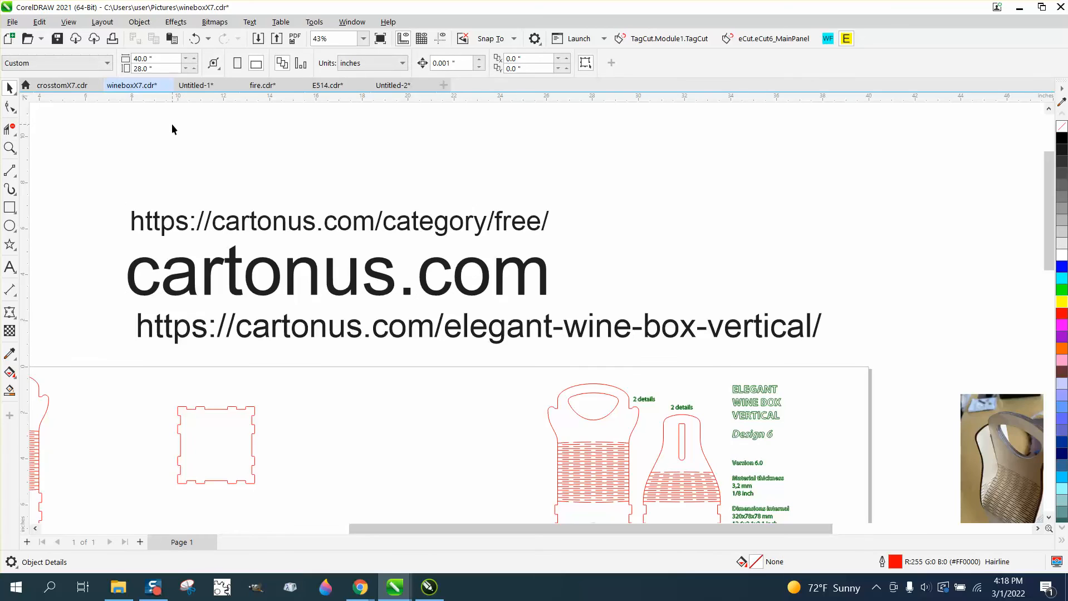